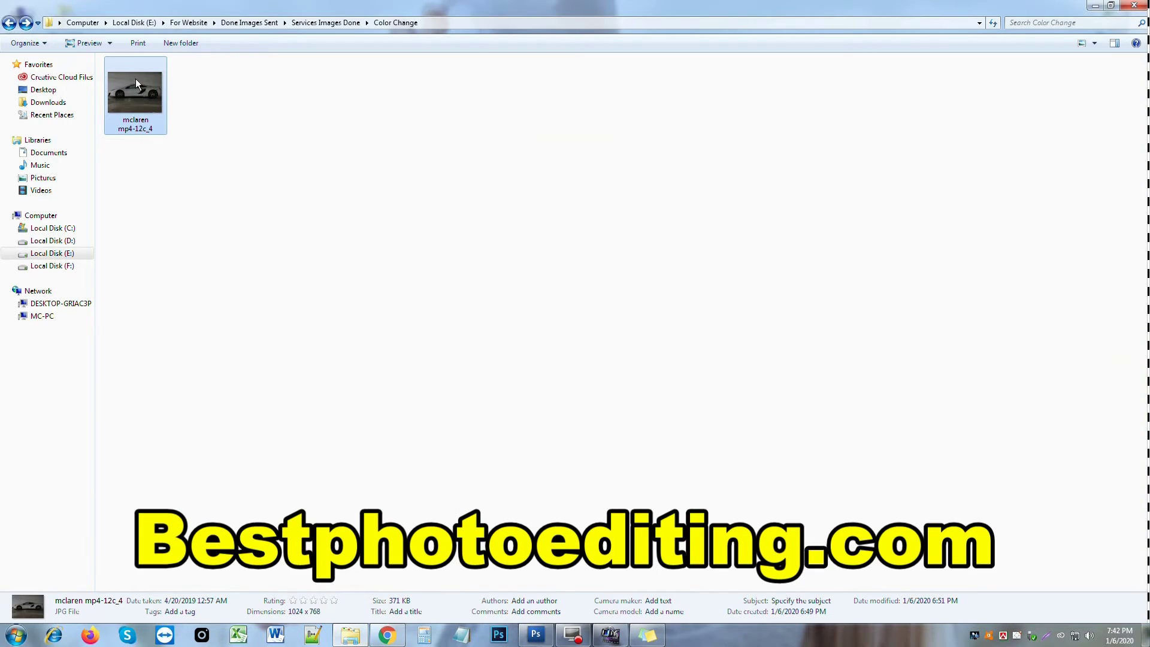
- Open the McLaren JPG in Photoshop and create a new empty Path 1 for tracing
left_click_drag(135, 87, 534, 624)
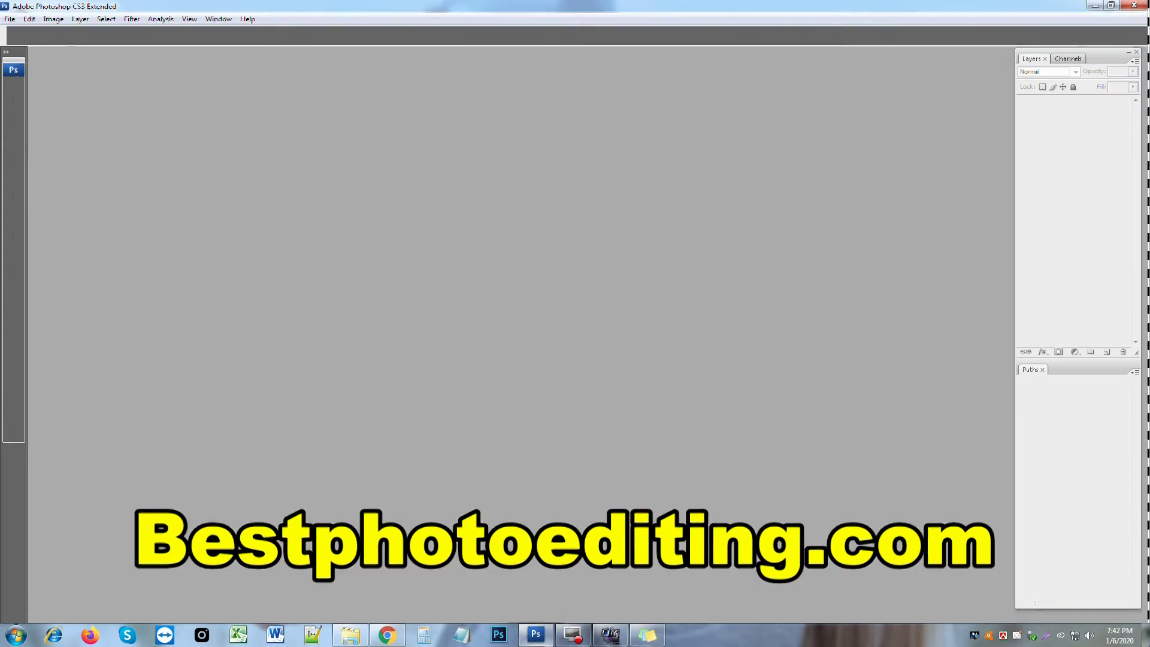
left_click_drag(535, 624, 612, 441)
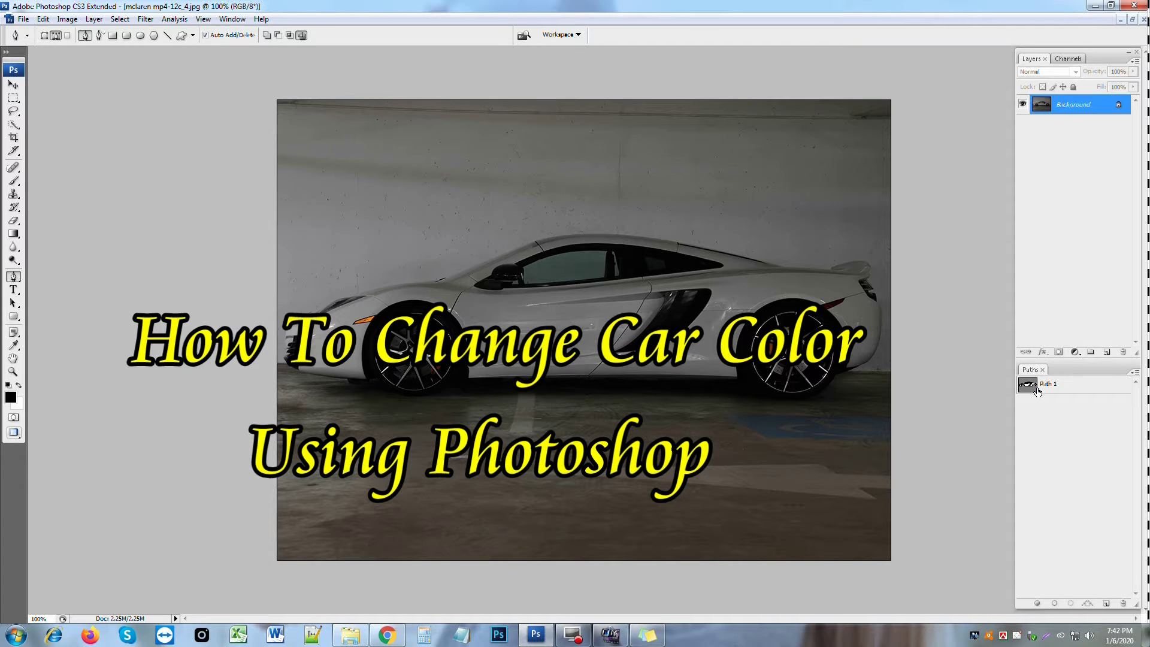
left_click(1072, 384)
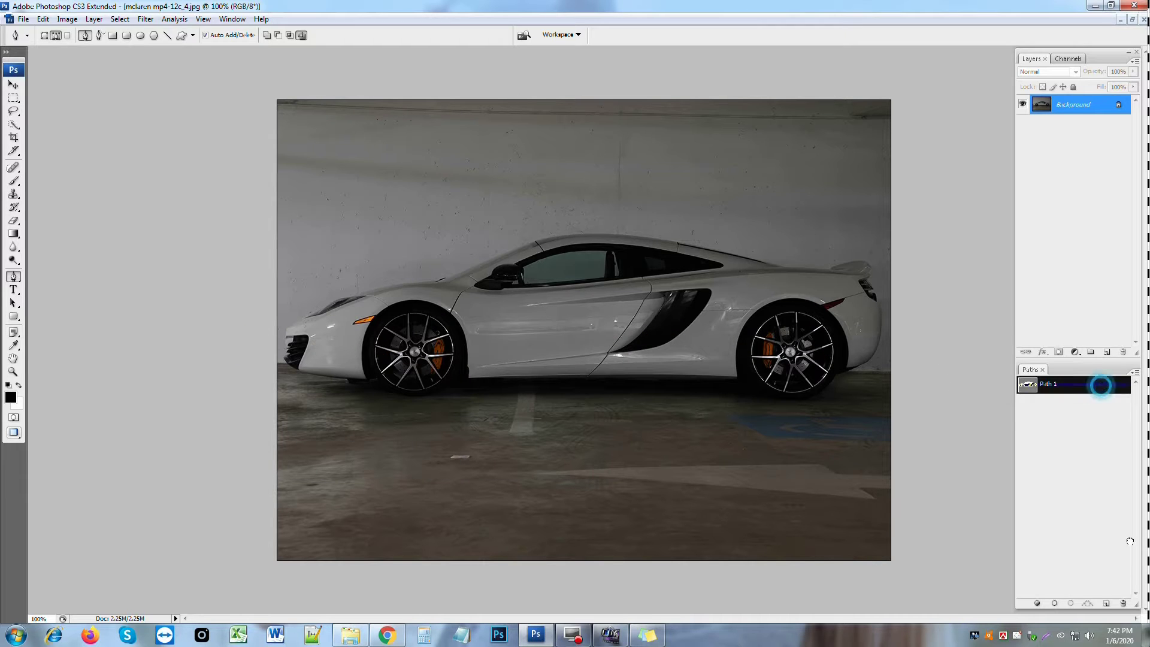
left_click(1105, 605)
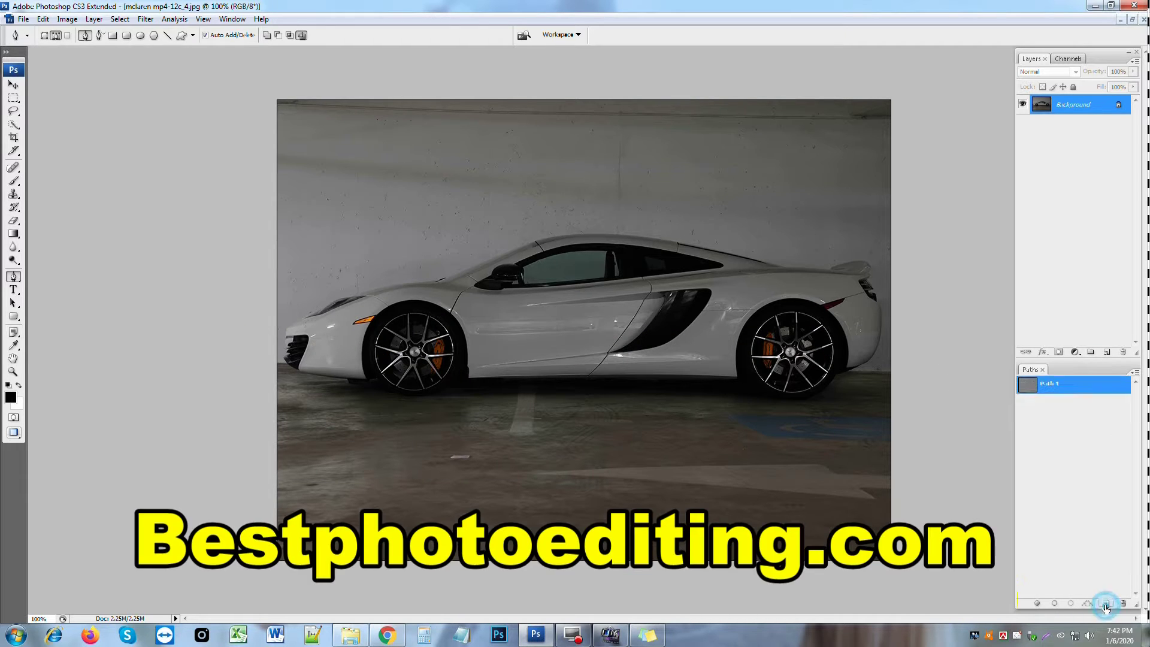
key("ctrl+plus")
- In full-screen view at 200%, trace from the rear bumper's bottom up to the taillight
scroll(659, 334, "up", 2)
key("f")
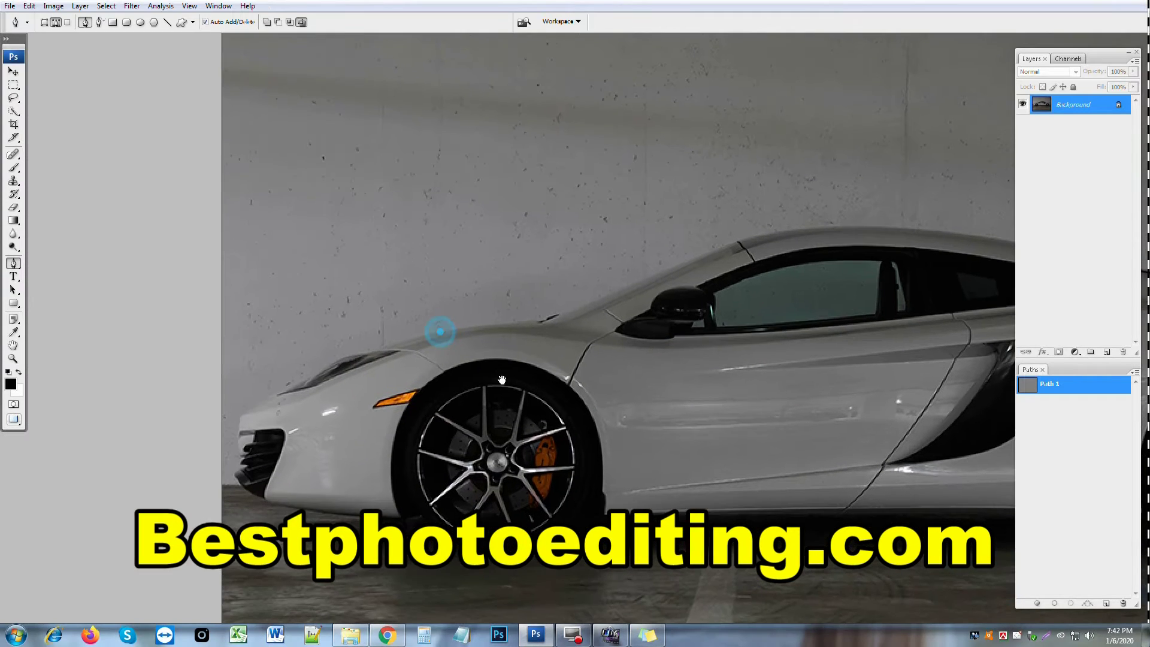
scroll(682, 452, "right", 10)
scroll(817, 431, "right", 8)
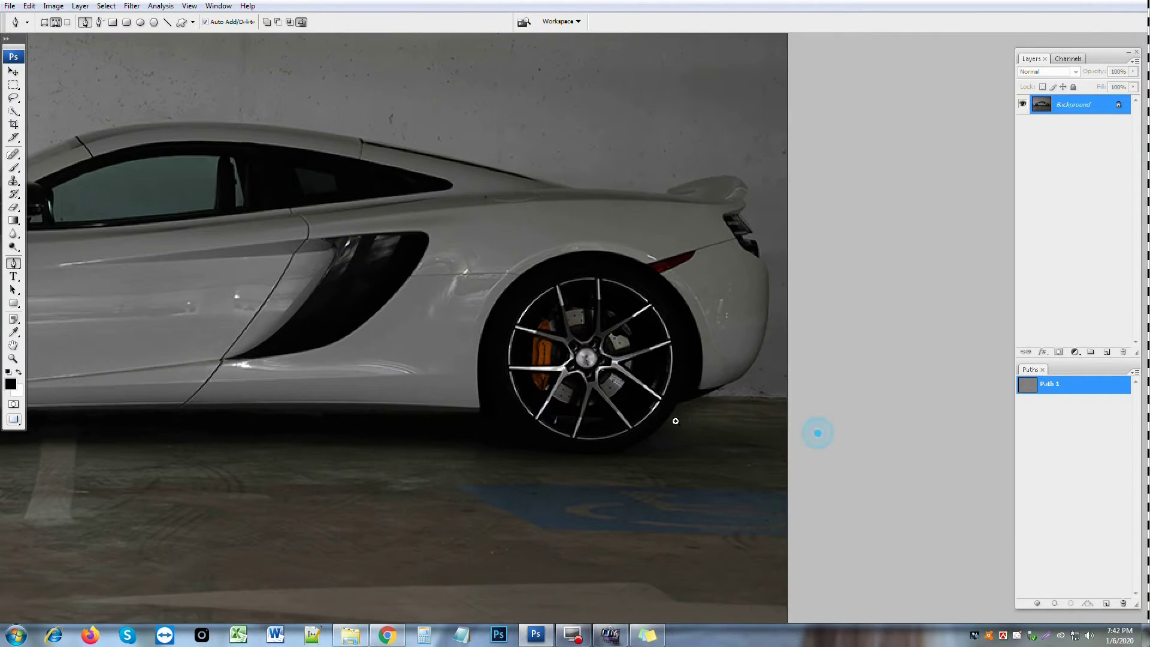
scroll(672, 419, "up", 1)
scroll(719, 378, "up", 1)
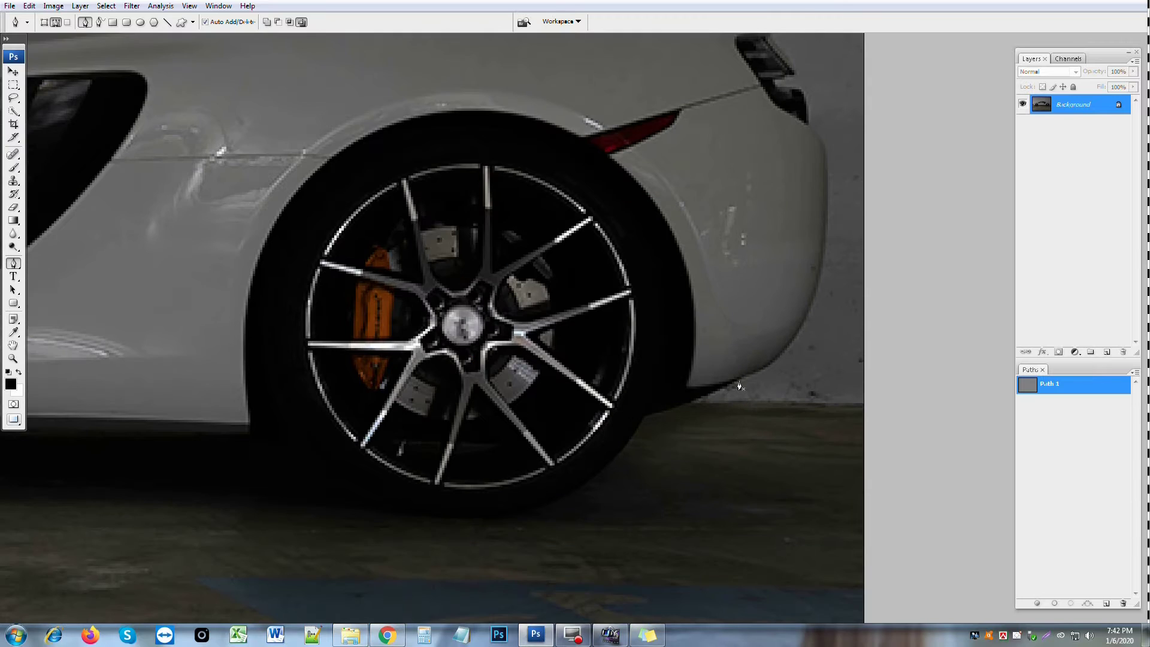
mouse_move(736, 380)
left_mouse_down()
mouse_move(704, 395)
mouse_move(681, 387)
left_mouse_up()
mouse_move(708, 355)
left_mouse_down()
mouse_move(718, 377)
mouse_move(715, 326)
left_mouse_up()
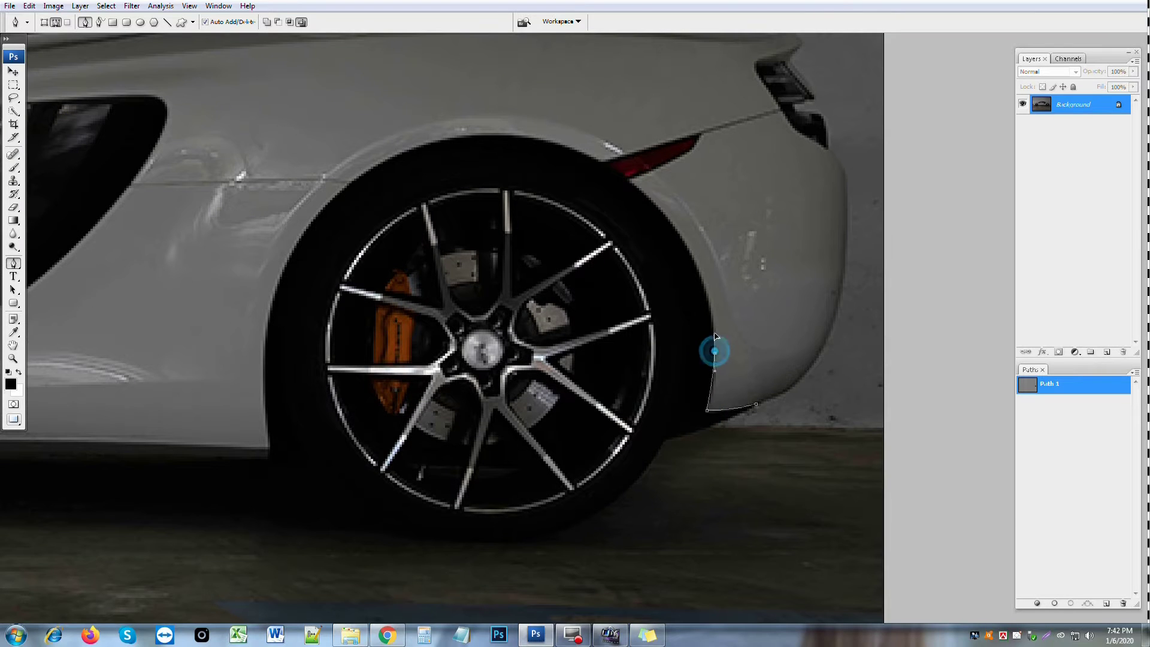
left_click_drag(688, 249, 668, 216)
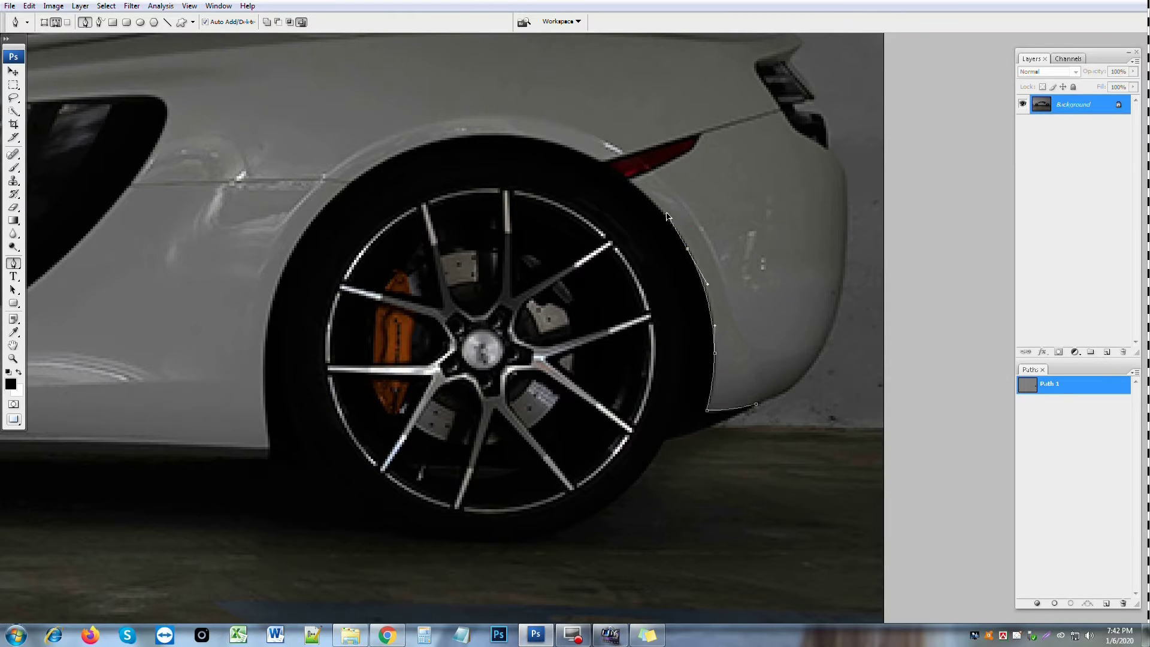
mouse_move(628, 181)
left_mouse_down()
mouse_move(693, 155)
mouse_move(703, 127)
left_mouse_up()
- Trace the path around the rear wheel arch and onto the side sill edge
mouse_move(598, 159)
left_mouse_down()
mouse_move(662, 158)
mouse_move(585, 158)
left_mouse_up()
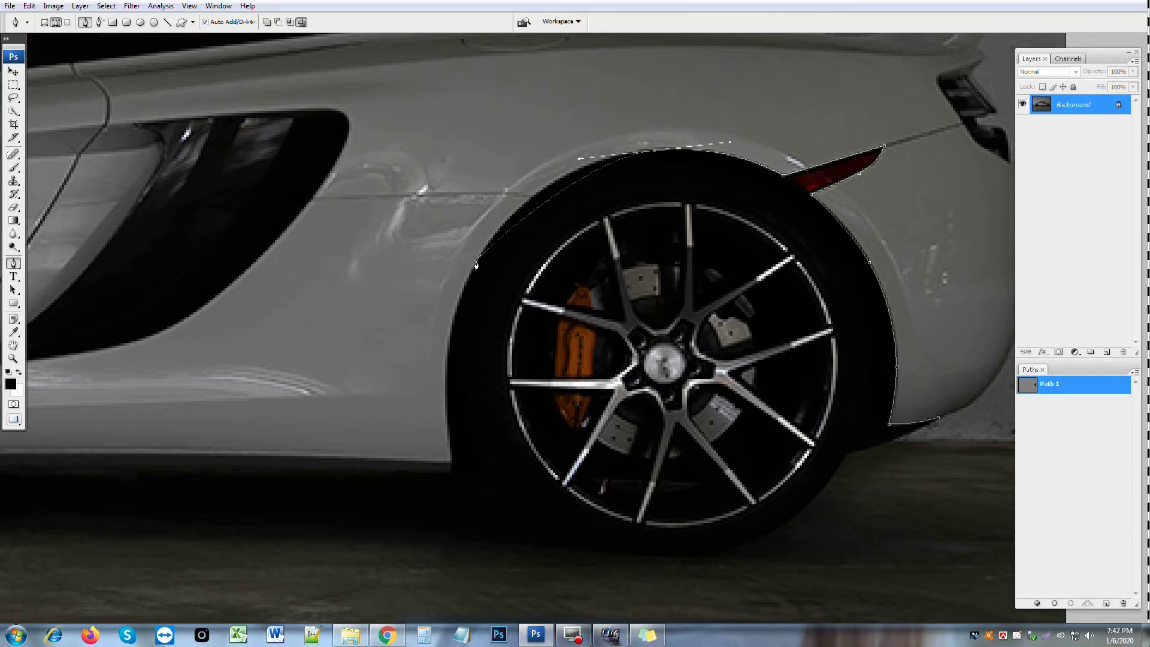
left_click_drag(476, 265, 446, 329)
left_click(450, 463)
left_click_drag(451, 464, 466, 528)
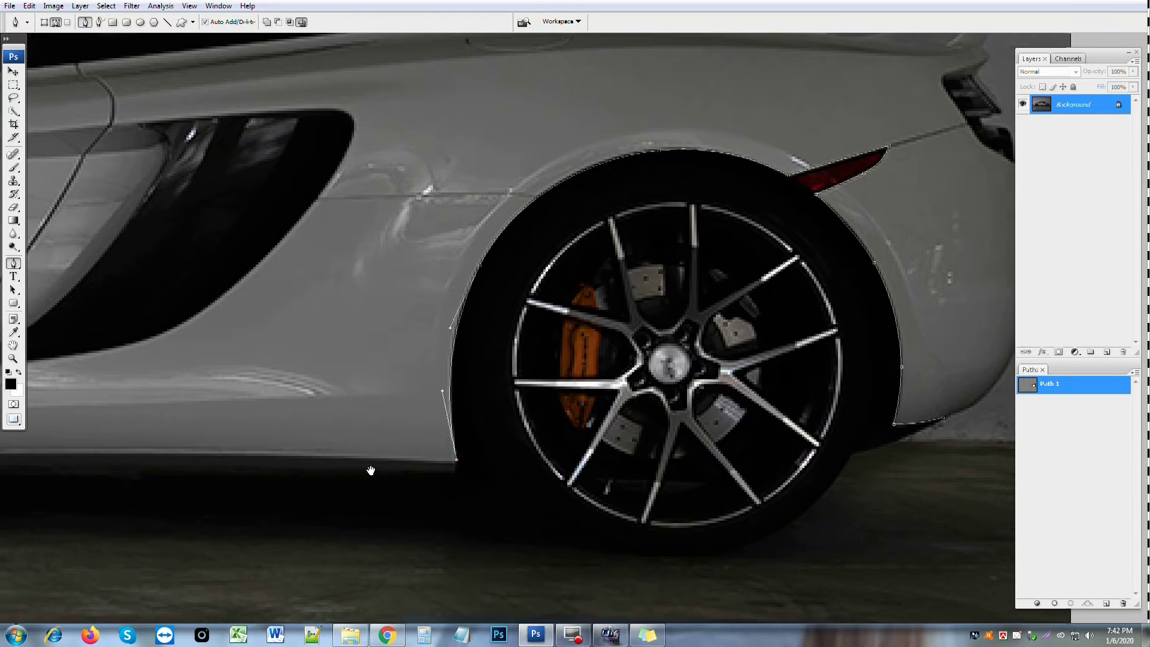
left_click_drag(316, 477, 570, 457)
mouse_move(449, 429)
left_mouse_down()
mouse_move(352, 429)
mouse_move(902, 370)
left_mouse_up()
- Extend the path along the sill and up the front tyre's edge
left_click(630, 370)
left_click(514, 371)
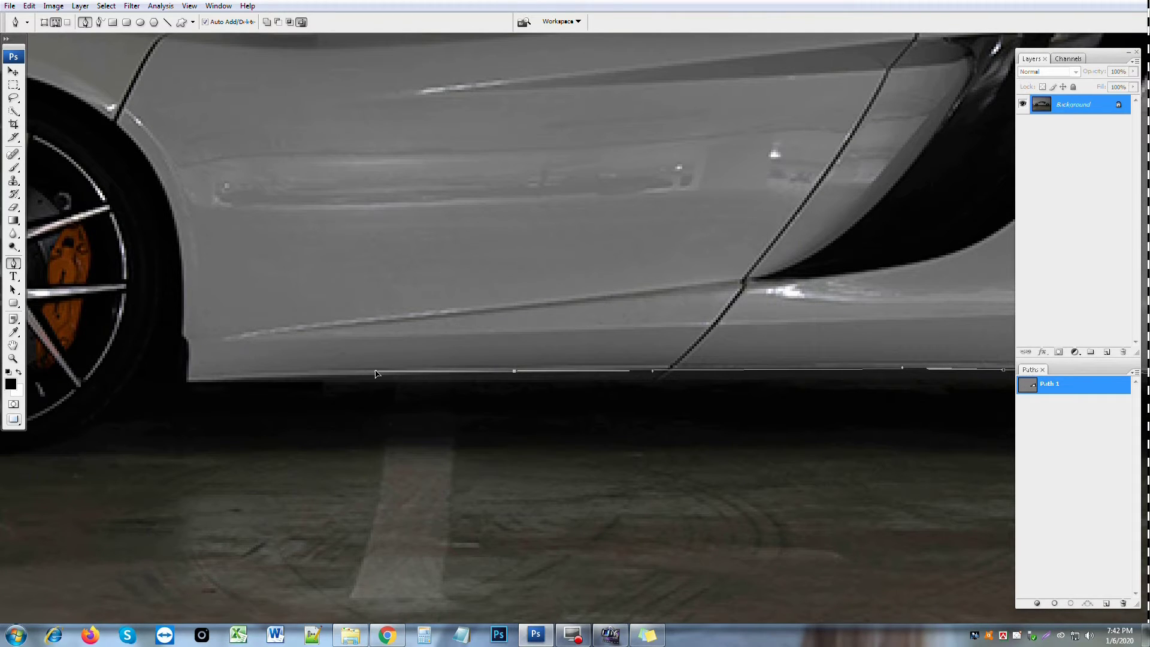
left_click_drag(130, 392, 542, 354)
left_click(600, 342)
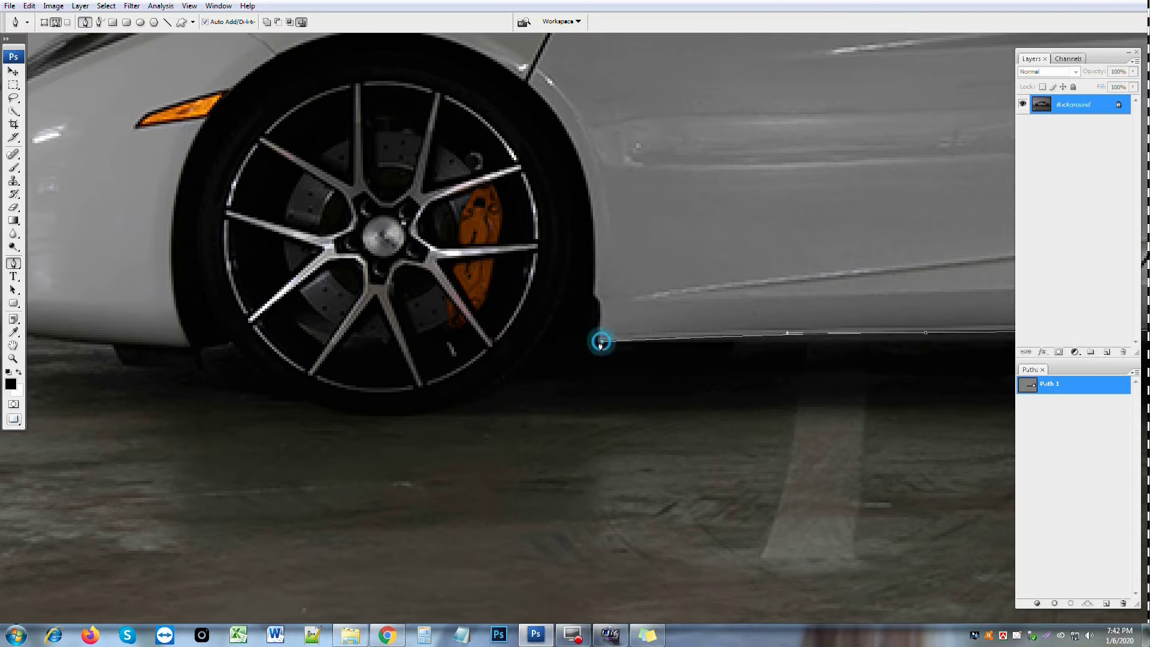
left_click(599, 319)
left_click(596, 284)
left_click_drag(597, 274, 709, 422)
- Curve the path over the front wheel arch down to the orange indicator, breaking the handle
left_click(646, 249)
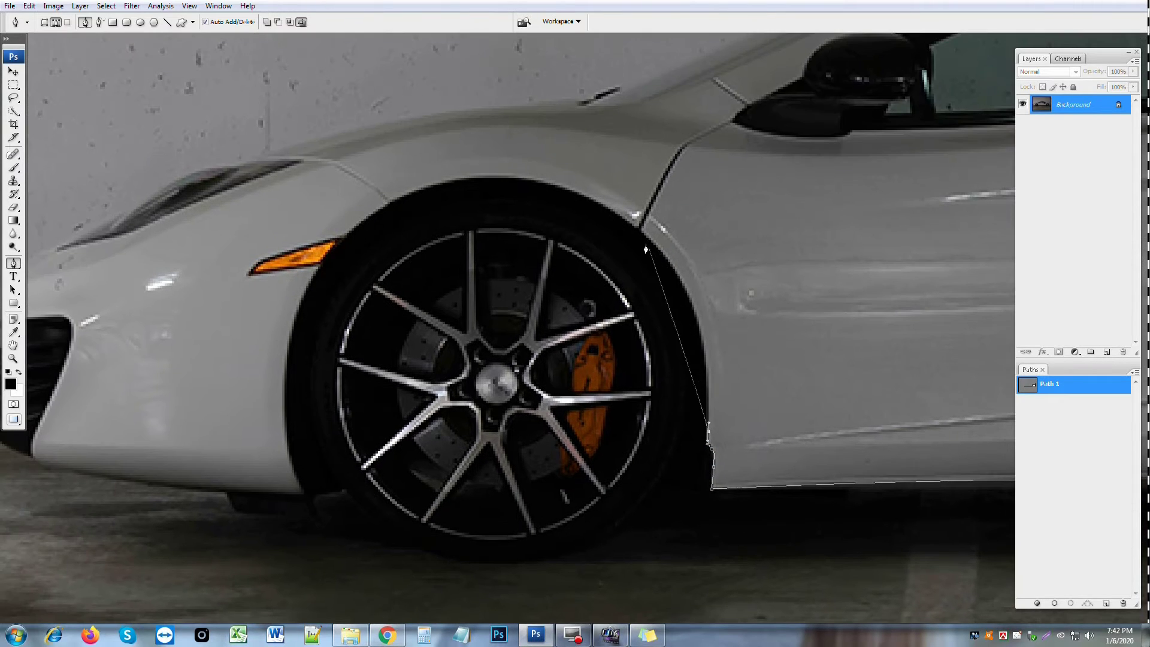
left_click_drag(637, 229, 552, 169)
left_click_drag(447, 183, 400, 193)
left_click(337, 246)
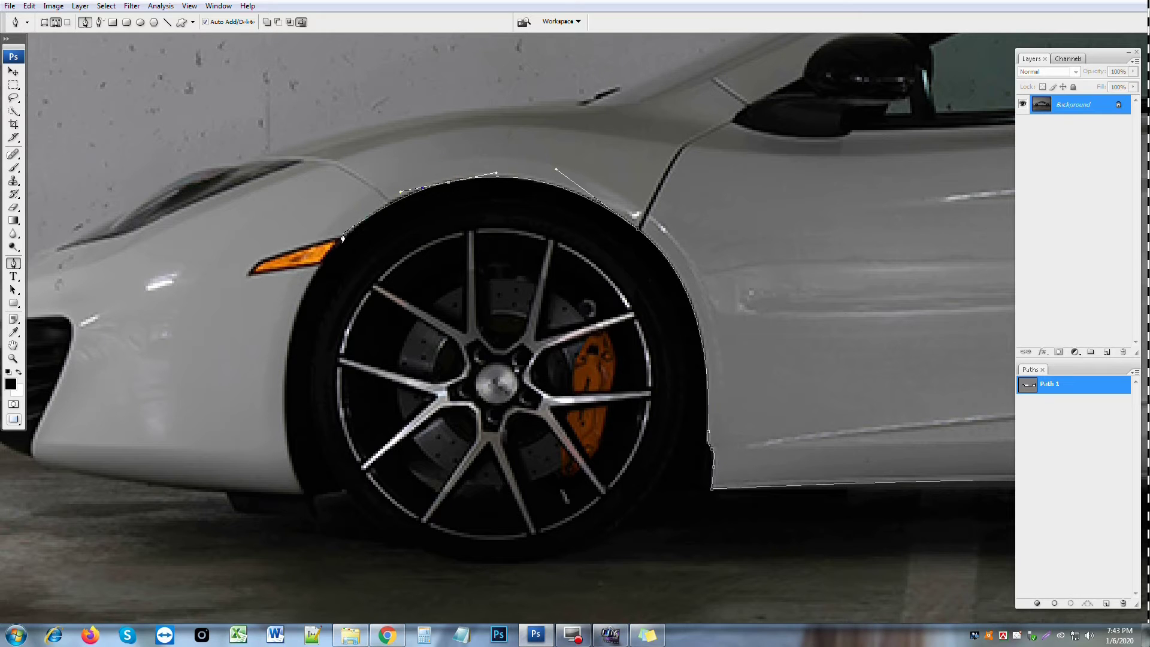
left_click(331, 257, "ctrl")
left_click_drag(276, 258, 535, 189)
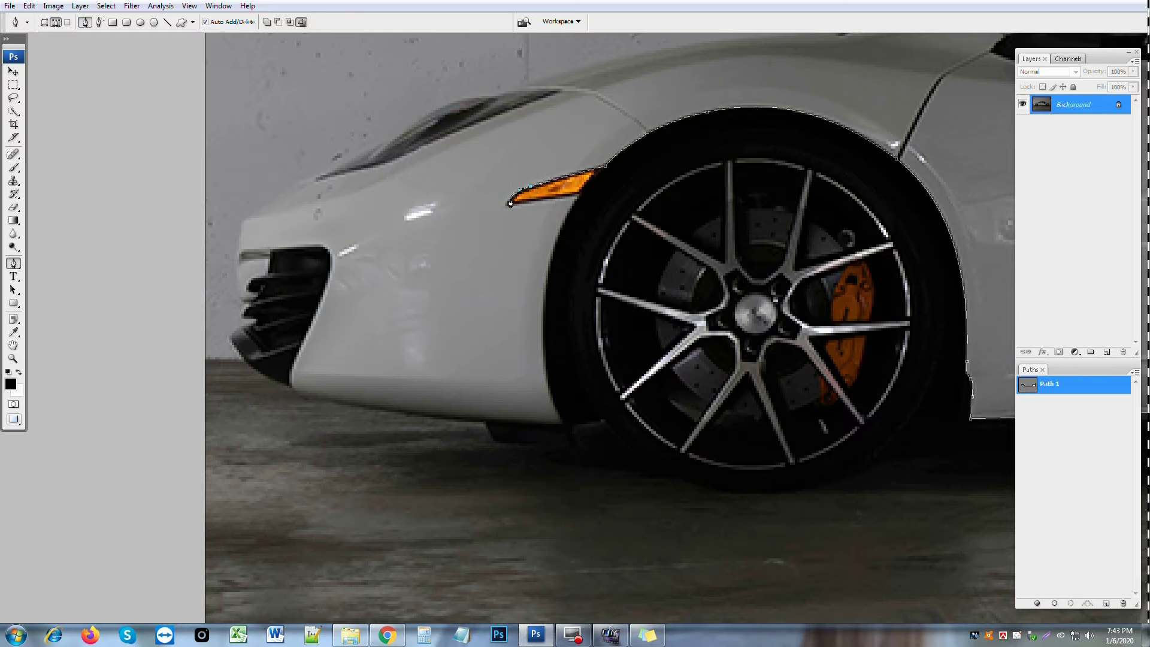
- Trace down the front arch edge and along the lower front bumper
left_click(557, 221)
left_click_drag(549, 281, 538, 341)
left_click_drag(564, 424, 580, 456)
mouse_move(360, 423)
left_mouse_down()
mouse_move(526, 423)
mouse_move(384, 381)
left_mouse_up()
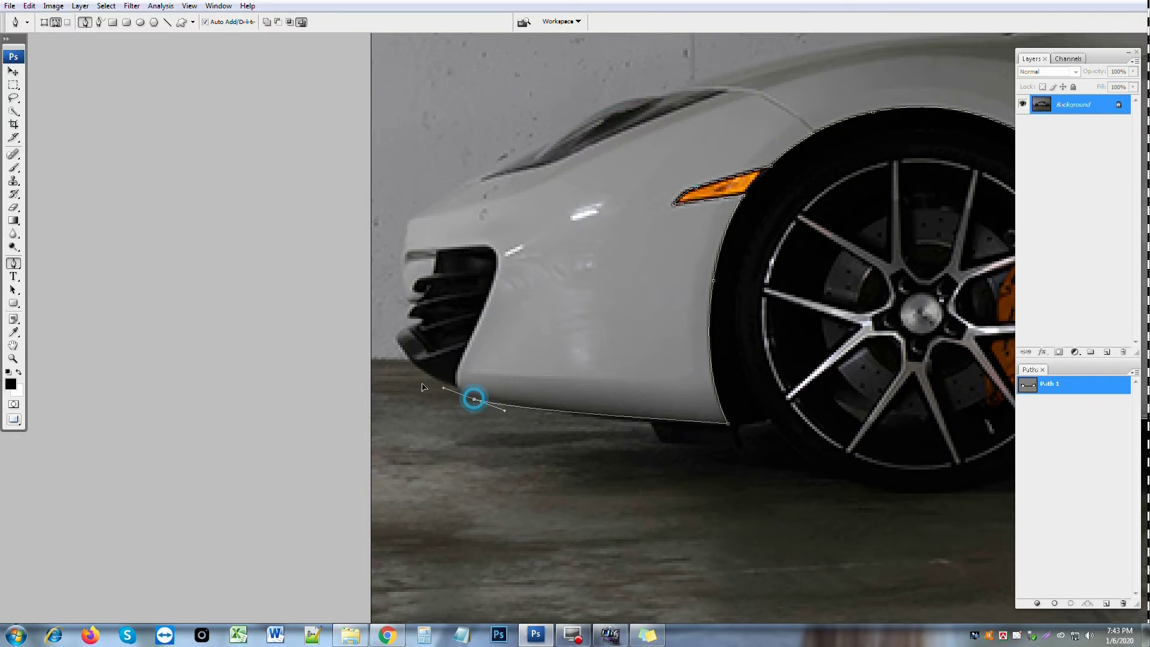
left_click(474, 400, "alt")
left_click_drag(456, 393, 472, 341)
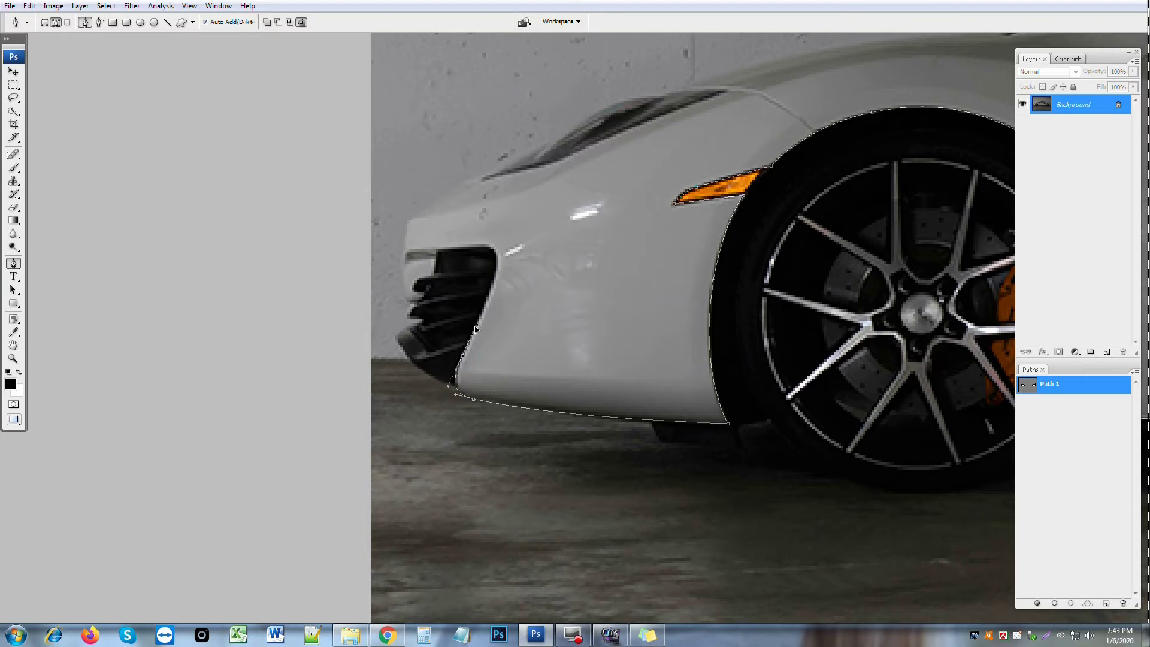
- Trace around the air intake's edges and up to the nose's upper corner
mouse_move(439, 248)
left_mouse_down()
mouse_move(513, 331)
mouse_move(568, 340)
left_mouse_up()
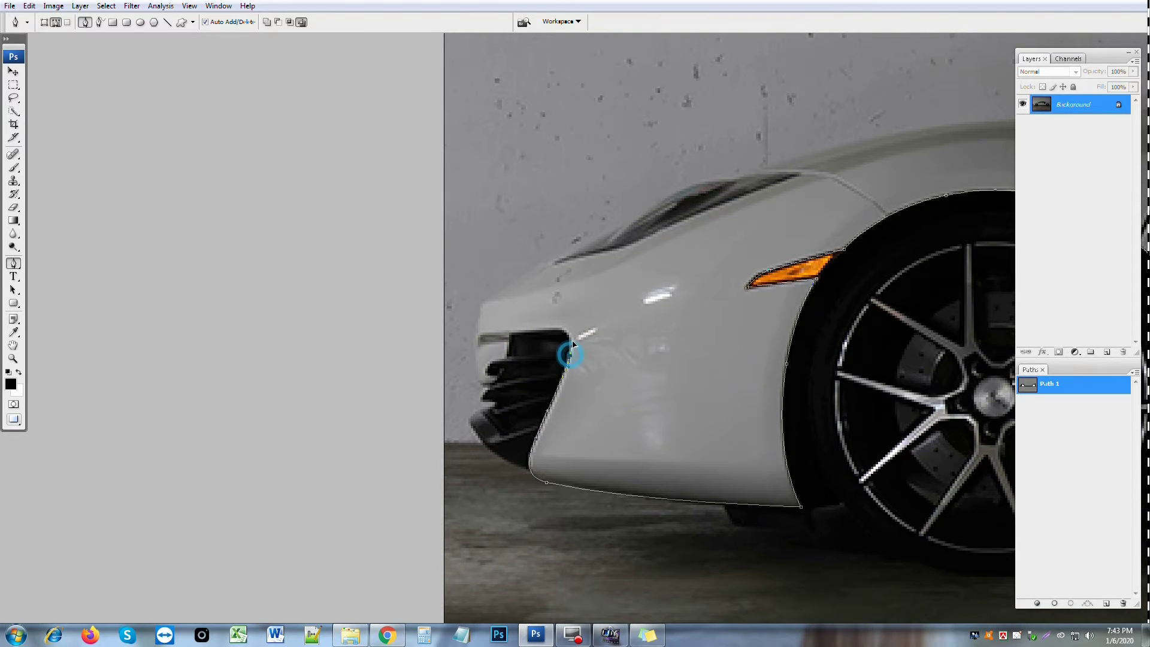
left_click(542, 332)
left_click(499, 382)
left_click(489, 393)
left_click_drag(557, 263, 500, 284)
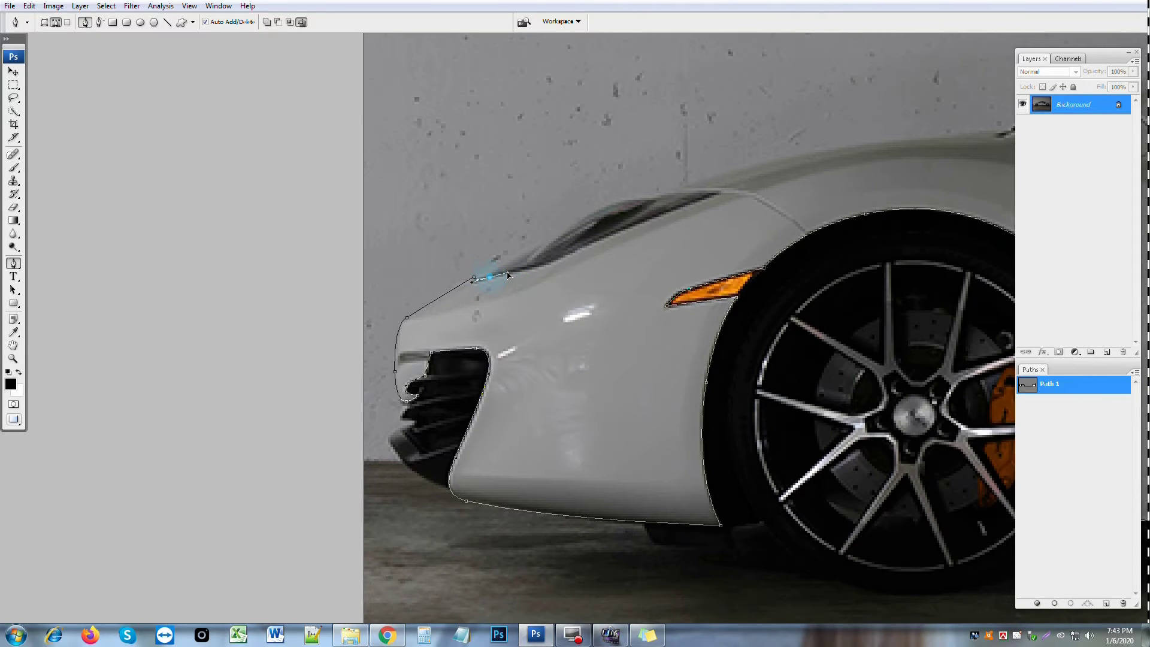
left_click_drag(563, 263, 578, 255)
- Trace along the fender top to the windshield base, breaking the fender anchor's handle
left_click_drag(669, 192, 323, 296)
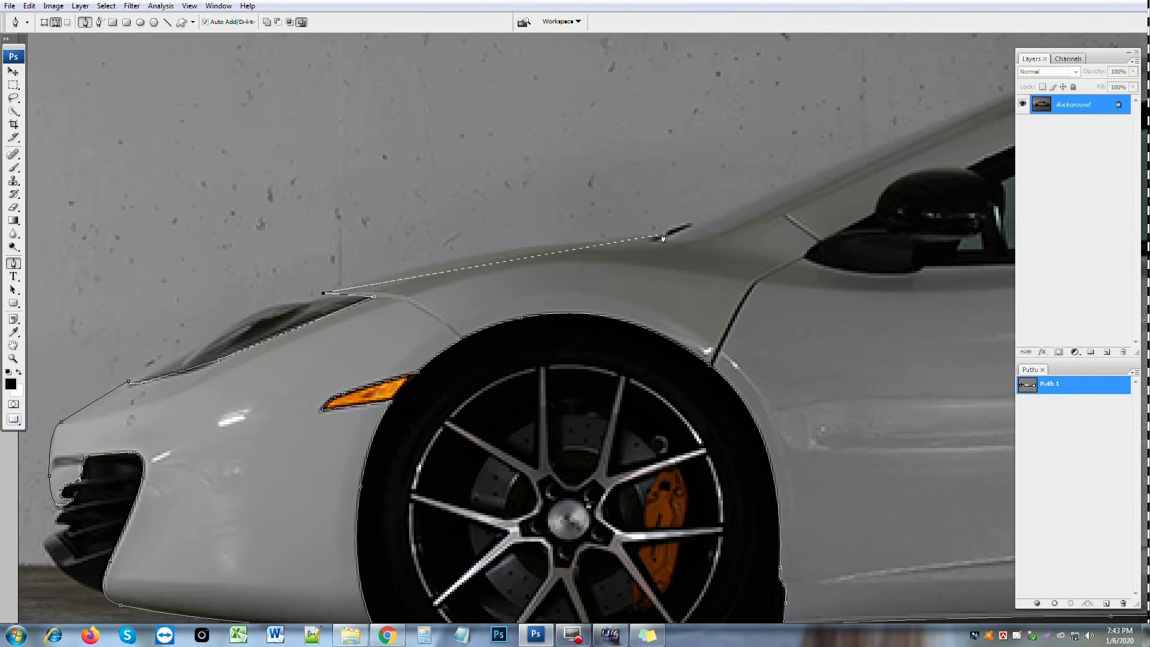
left_click_drag(650, 241, 826, 237)
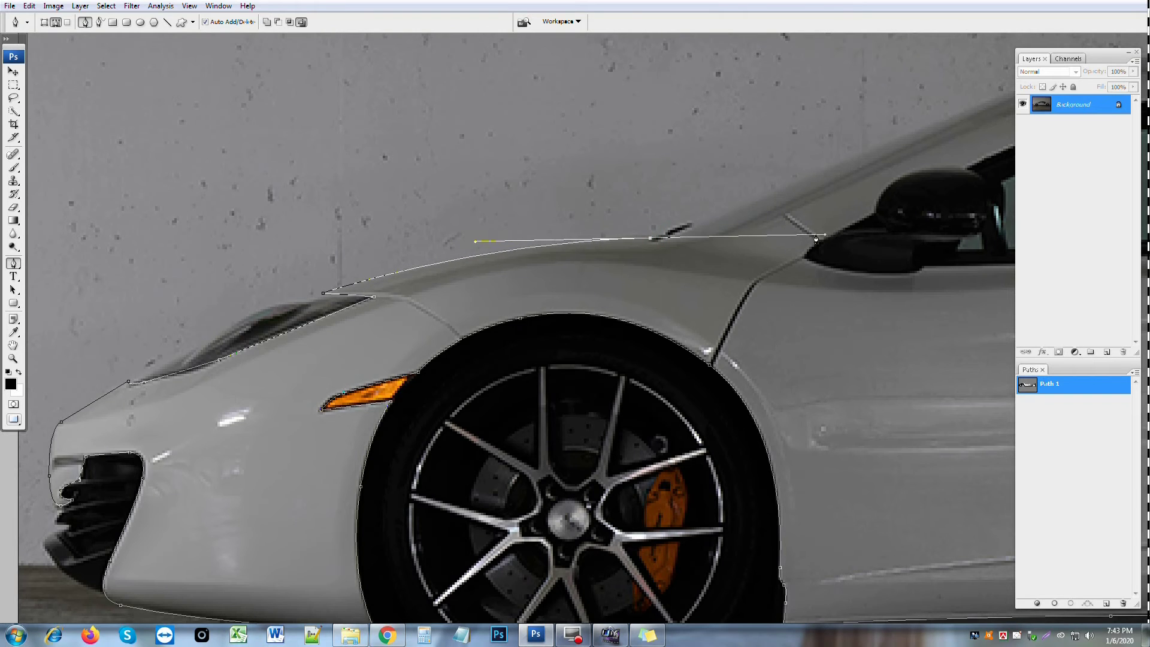
left_click(650, 240)
left_click_drag(655, 246, 665, 246)
left_click(689, 226)
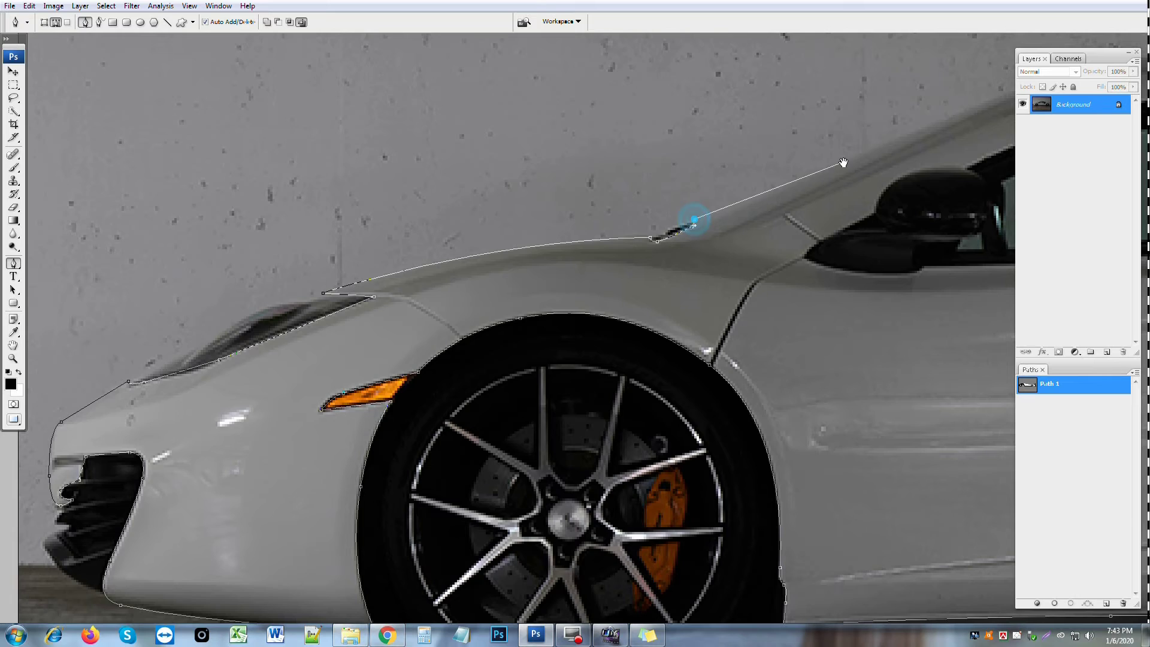
left_click_drag(843, 162, 465, 305)
- Curve the outline along the roofline to the rear pillar and onto the rear deck
mouse_move(530, 270)
left_mouse_down()
mouse_move(613, 245)
mouse_move(188, 256)
left_mouse_up()
left_click(576, 252)
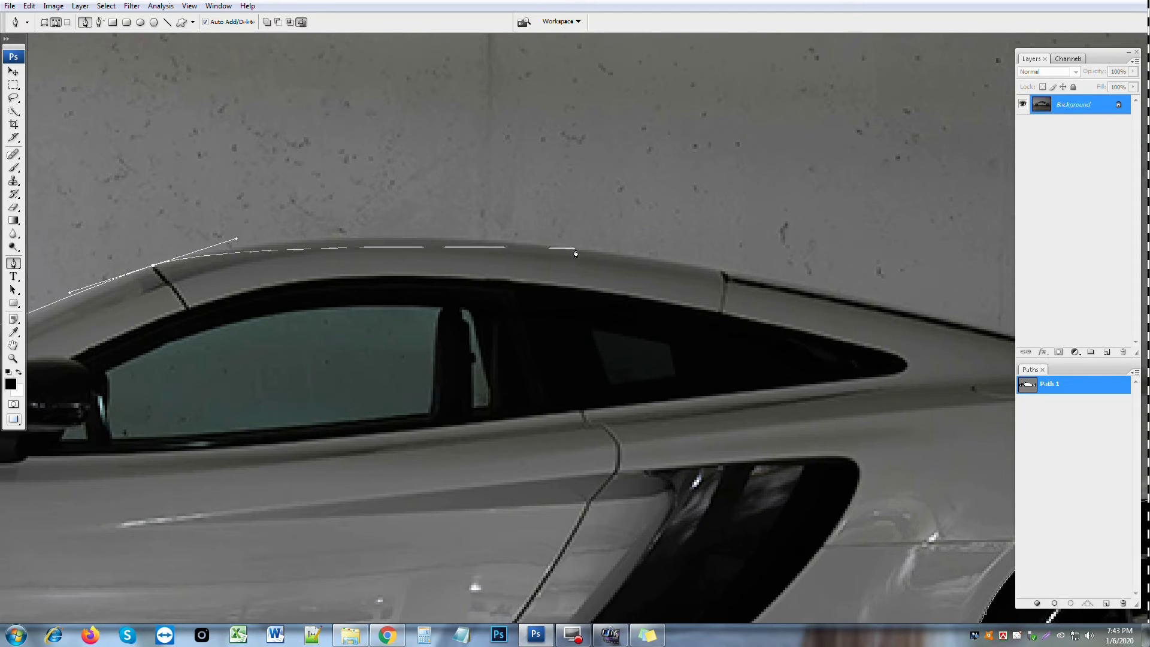
left_click_drag(575, 252, 672, 262)
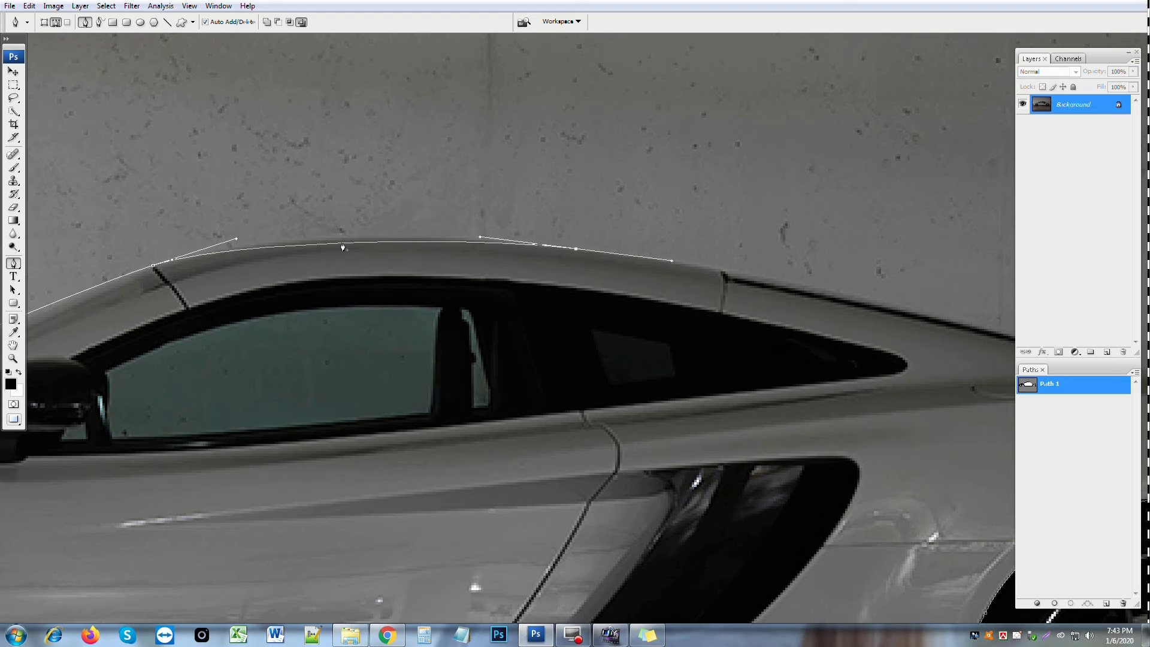
left_click_drag(342, 239, 431, 236)
left_click(727, 275)
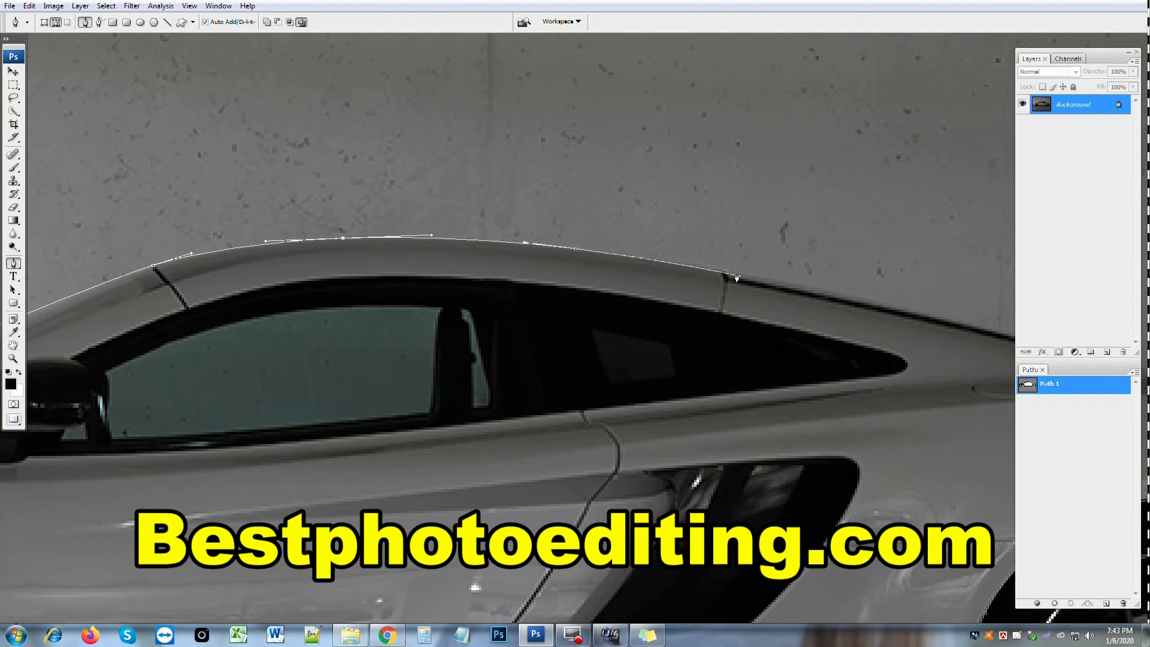
left_click(723, 275, "alt")
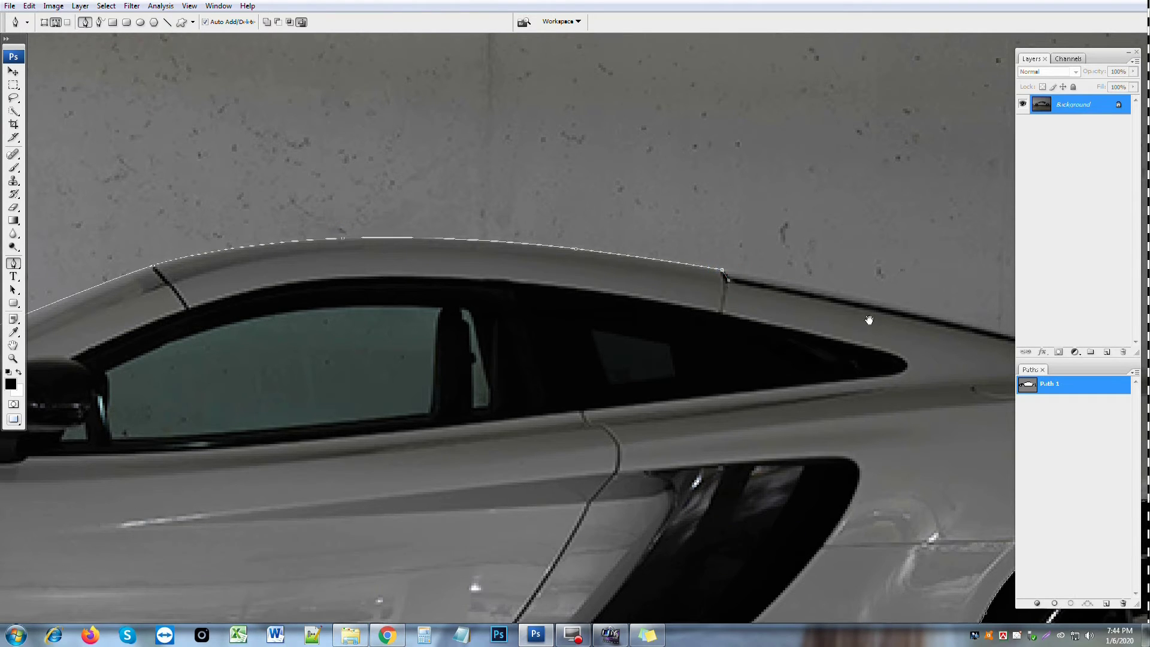
left_click_drag(867, 318, 491, 227)
left_click(707, 271)
- Trace along the rear deck with a broken-handle corner, up and around the spoiler tip
left_click_drag(705, 267, 871, 311)
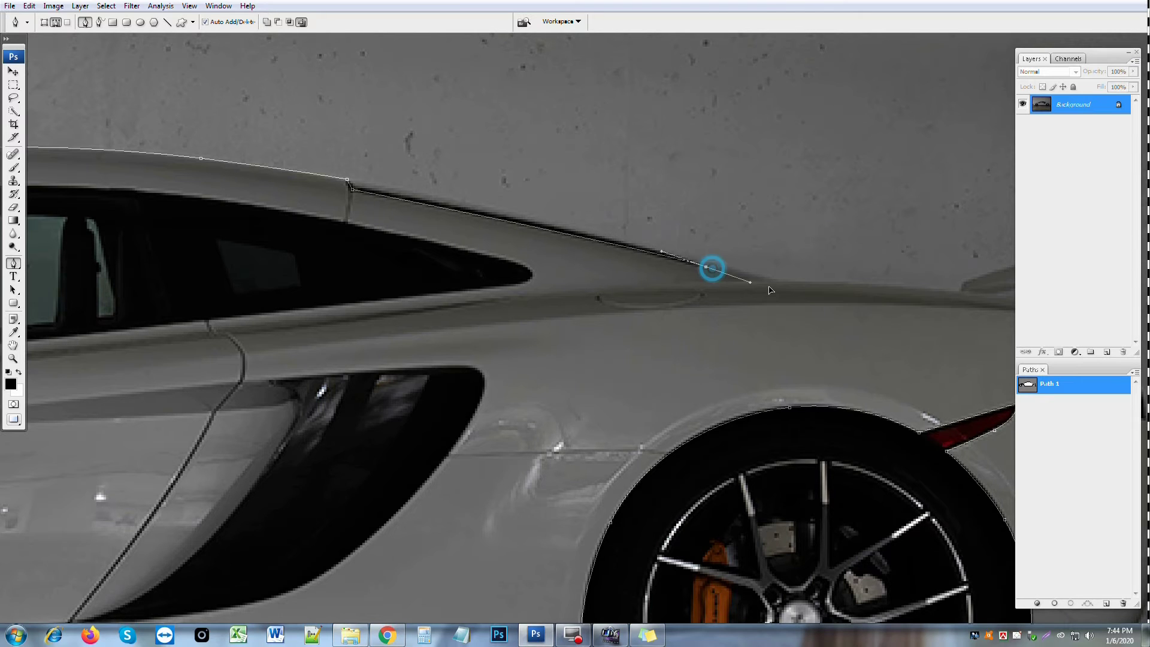
left_click(704, 268, "alt")
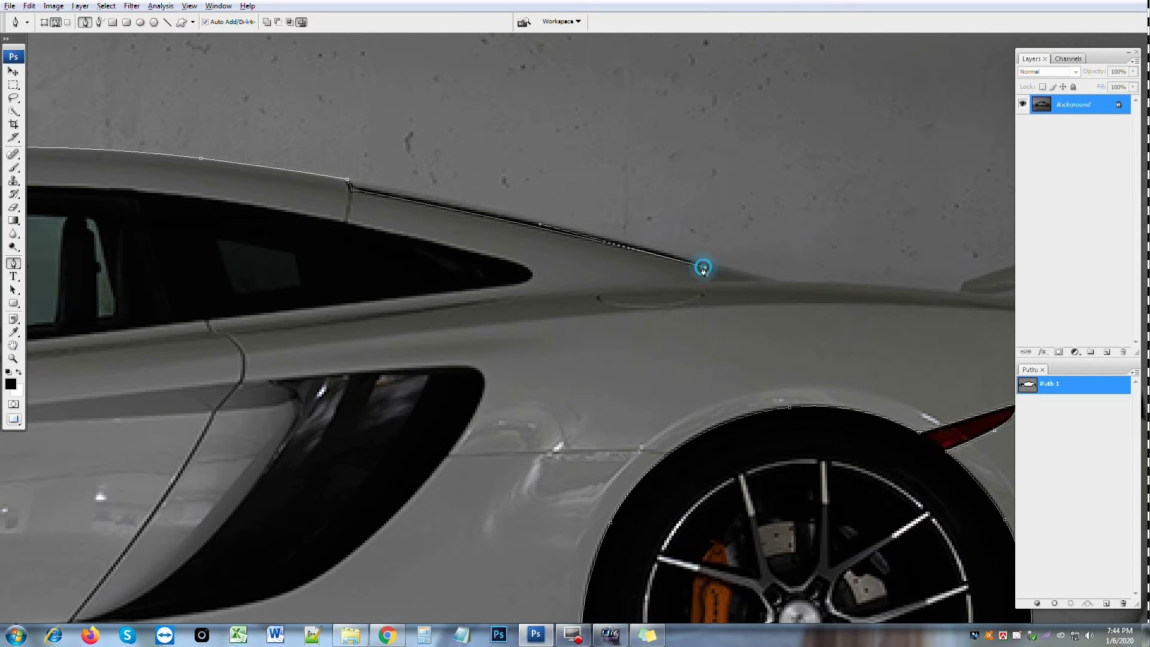
mouse_move(707, 268)
left_mouse_down()
mouse_move(777, 280)
mouse_move(587, 268)
mouse_move(694, 274)
left_mouse_up()
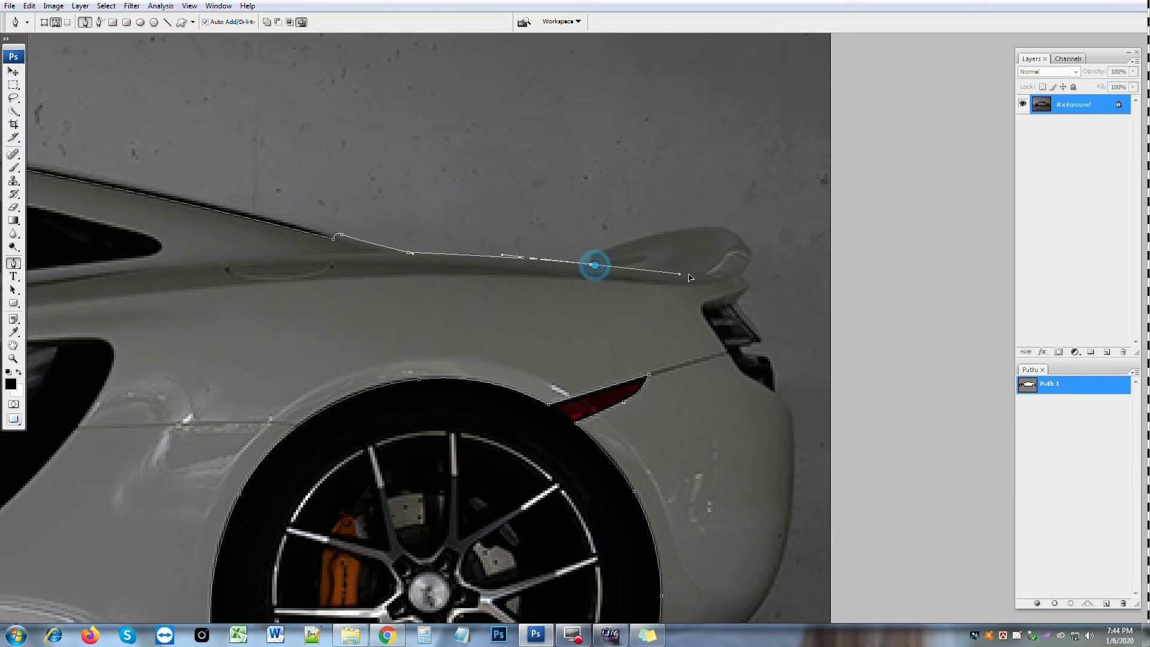
left_click(591, 265, "alt")
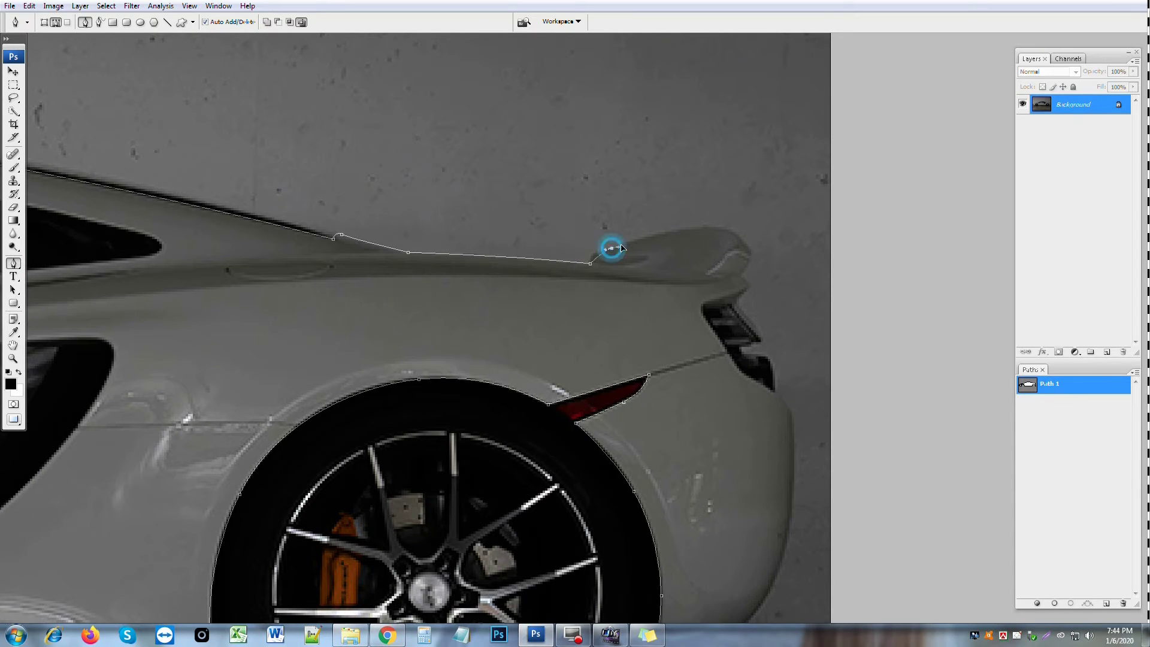
left_click_drag(612, 249, 633, 243)
left_click(702, 227)
mouse_move(746, 242)
left_mouse_down()
mouse_move(754, 253)
mouse_move(729, 288)
left_mouse_up()
- Trace under the spoiler and down the rear bumper edge back to the starting point
left_click(747, 266)
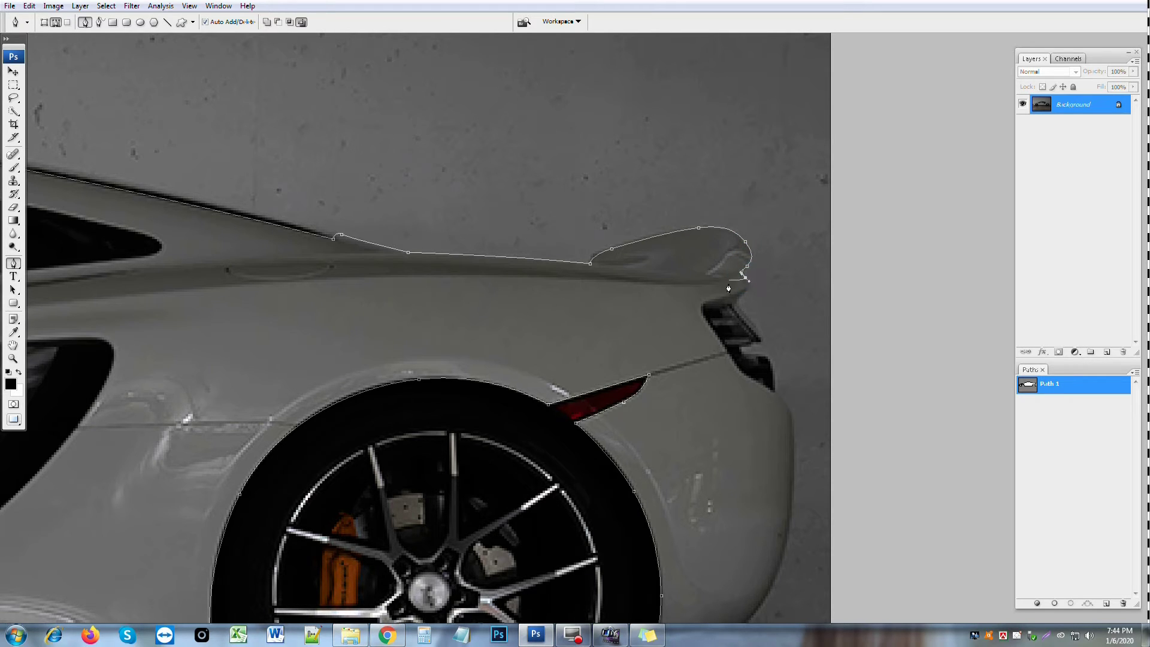
left_click(737, 298)
left_click_drag(701, 307, 700, 313)
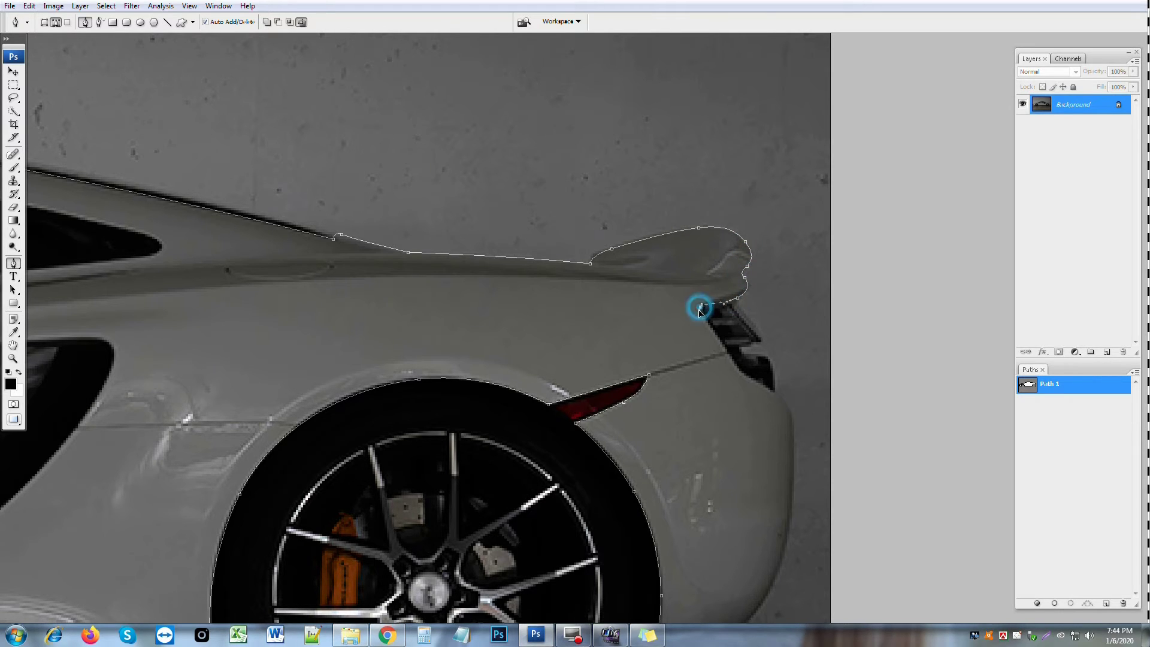
left_click(721, 344)
mouse_move(752, 376)
left_mouse_down()
mouse_move(767, 388)
mouse_move(772, 307)
mouse_move(790, 337)
left_mouse_up()
left_click(783, 398)
left_click_drag(786, 429, 783, 477)
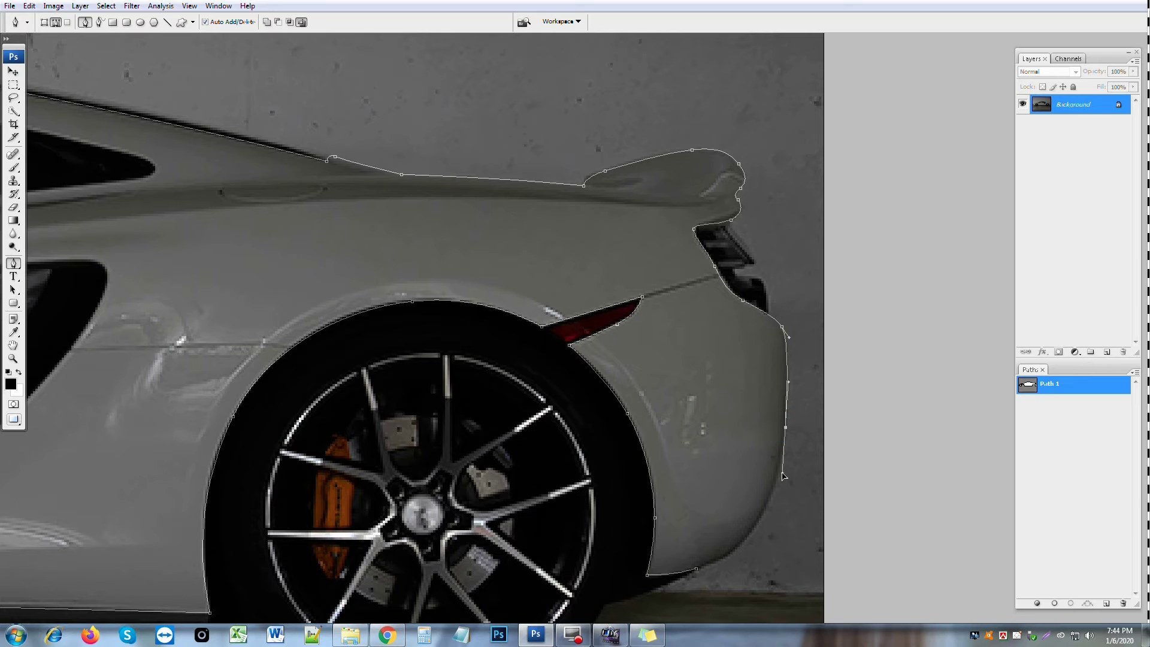
mouse_move(719, 571)
left_mouse_down()
mouse_move(762, 448)
mouse_move(655, 479)
mouse_move(670, 470)
left_mouse_up()
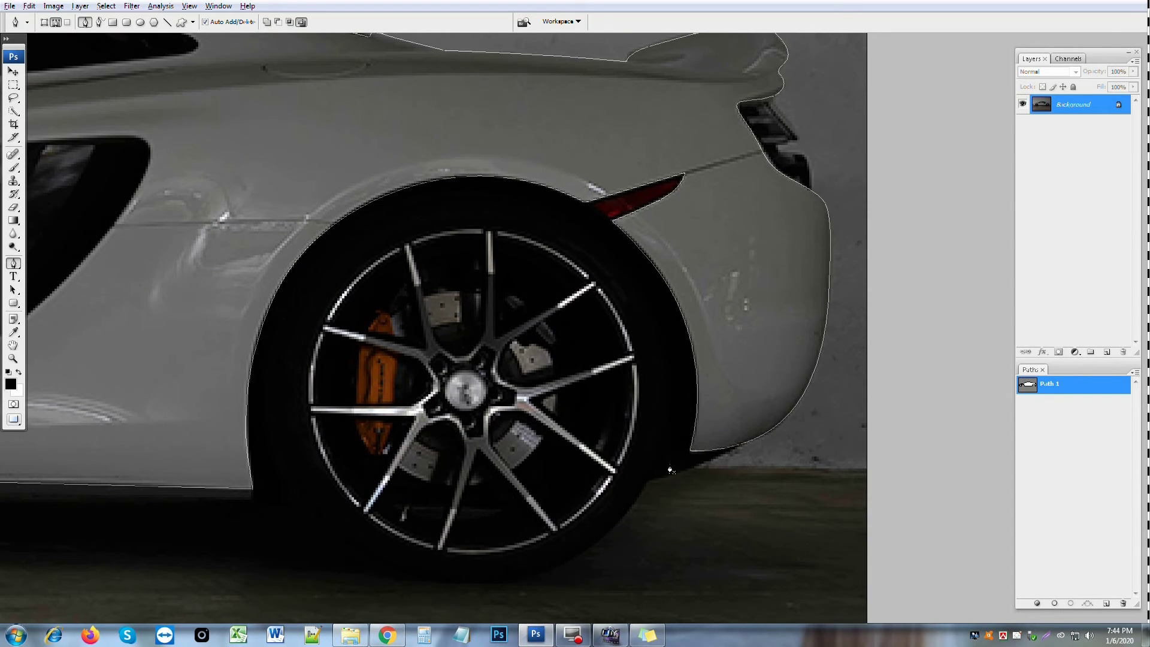
- Start a new outline along the lower door toward the side vent
scroll(275, 411, "left", 3)
scroll(431, 391, "left", 3)
scroll(270, 387, "left", 5)
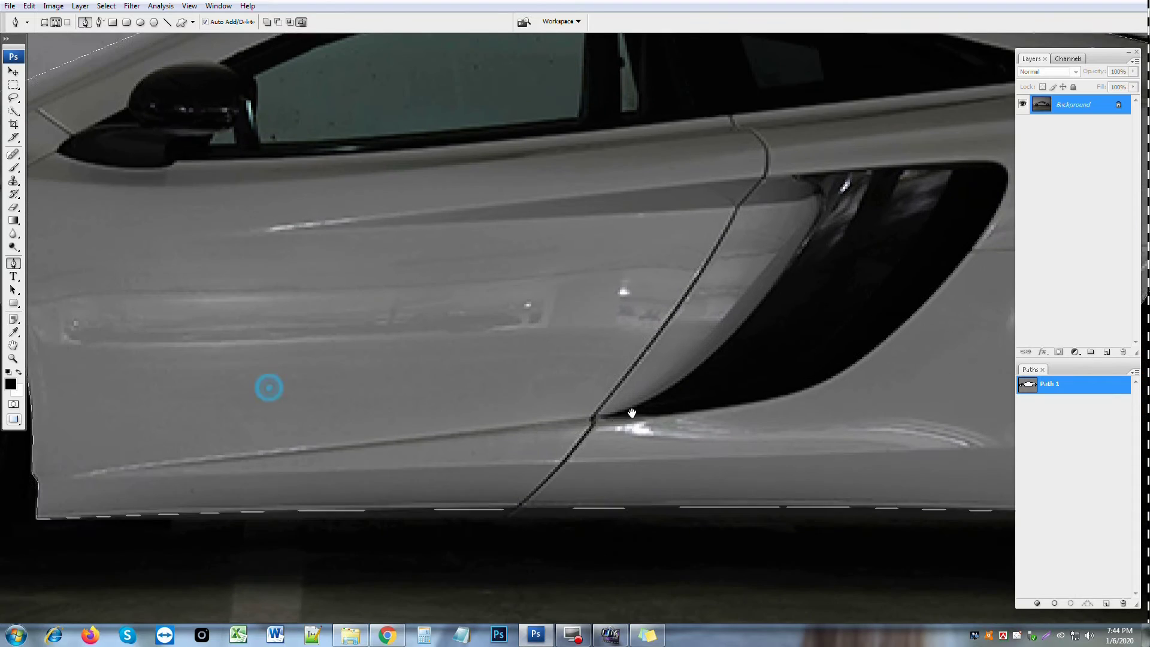
left_click(600, 418)
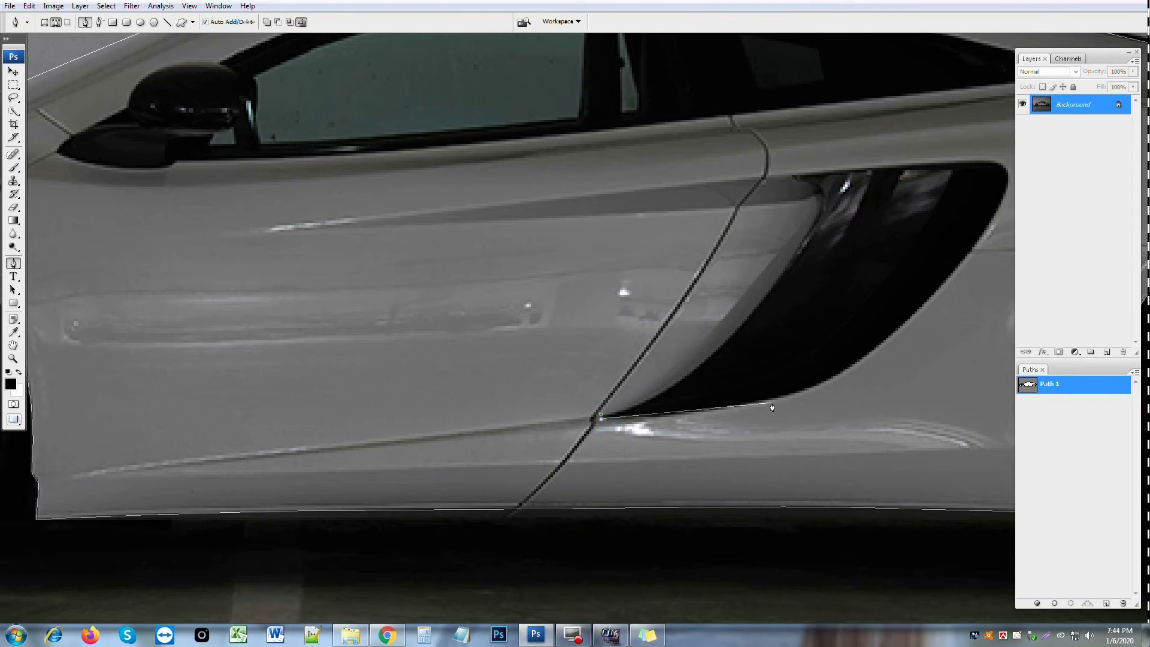
left_click_drag(781, 398, 851, 377)
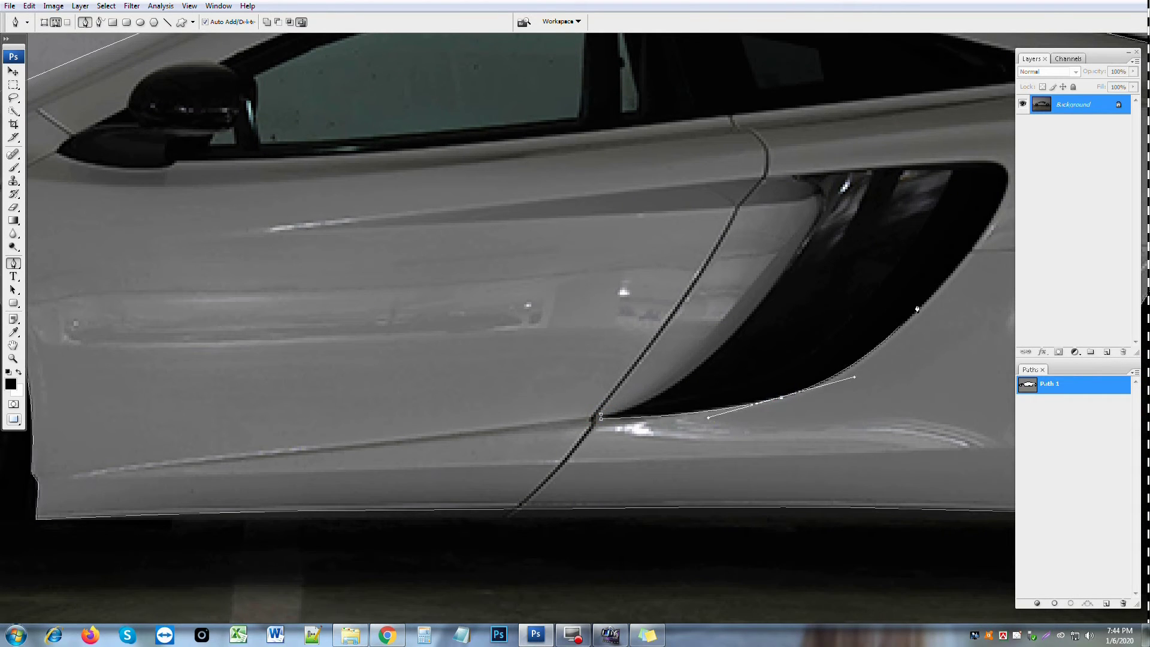
mouse_move(942, 287)
left_mouse_down()
mouse_move(977, 244)
mouse_move(801, 341)
left_mouse_up()
left_click(756, 417)
- Trace around the side vent's edges and corners and close the outline at its start
left_click(865, 278)
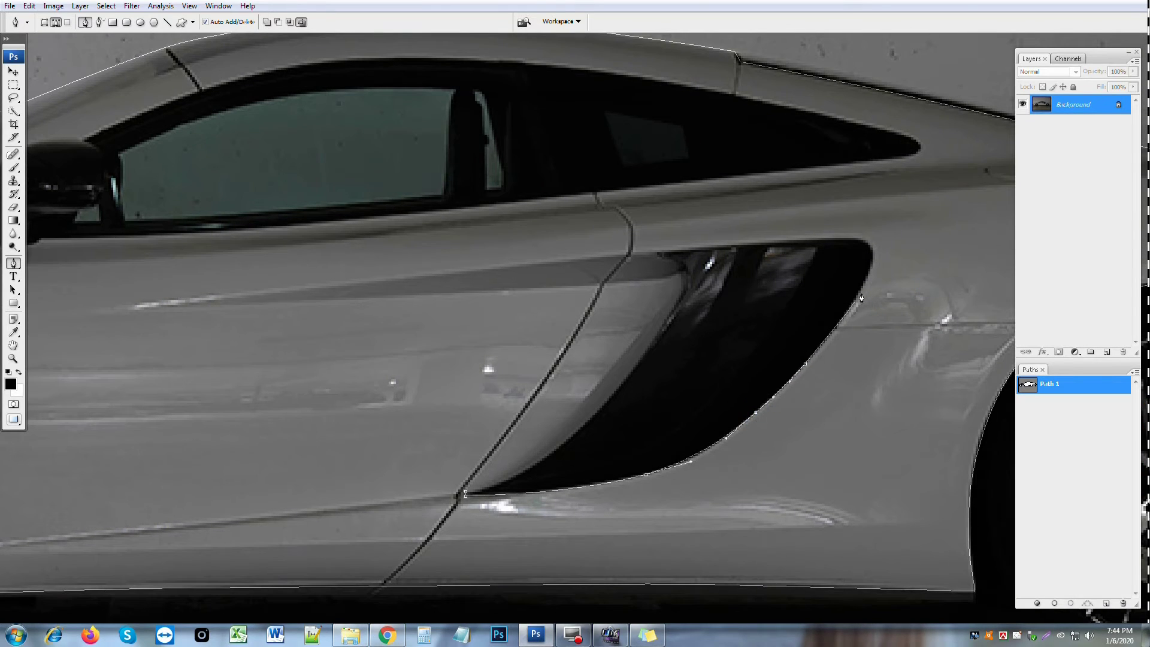
mouse_move(872, 275)
left_mouse_down()
mouse_move(876, 257)
mouse_move(845, 247)
left_mouse_up()
left_click_drag(657, 254, 690, 275)
left_click(659, 342)
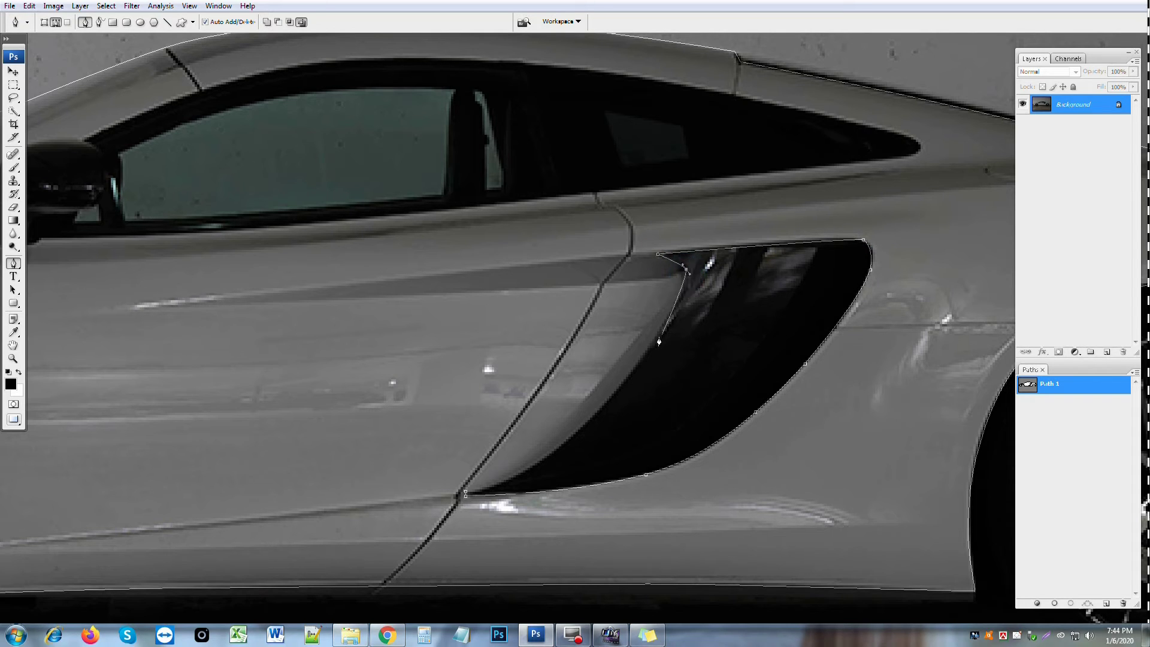
left_click(609, 400)
left_click(465, 495)
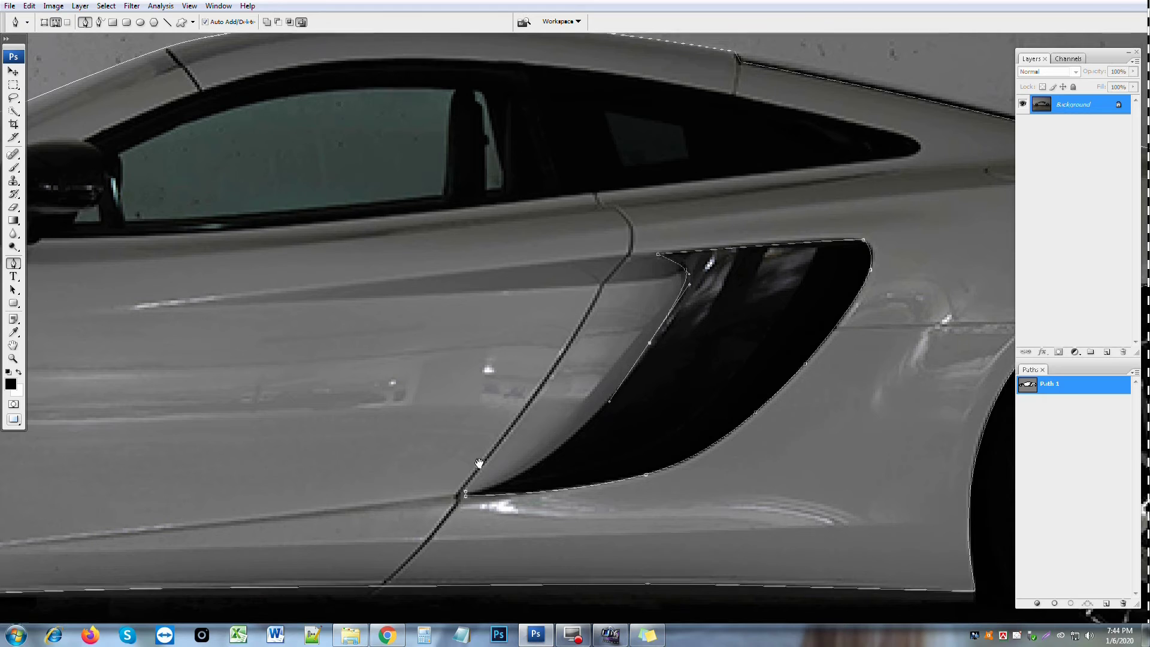
mouse_move(452, 497)
left_mouse_down()
mouse_move(651, 389)
mouse_move(572, 403)
left_mouse_up()
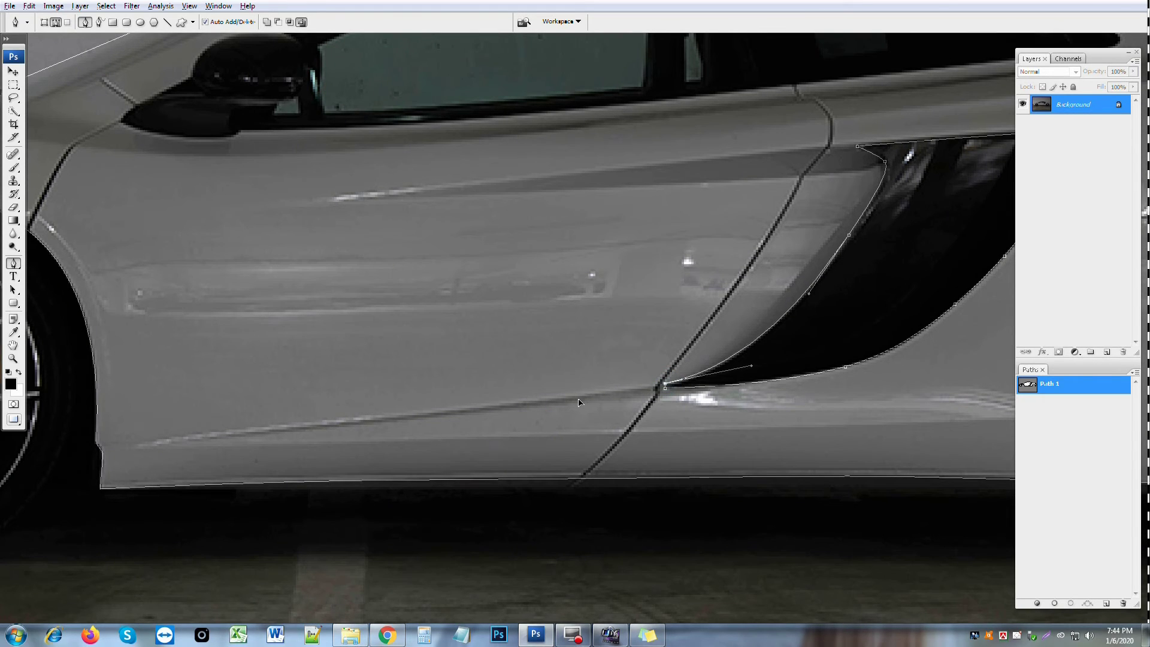
left_click_drag(821, 264, 709, 250)
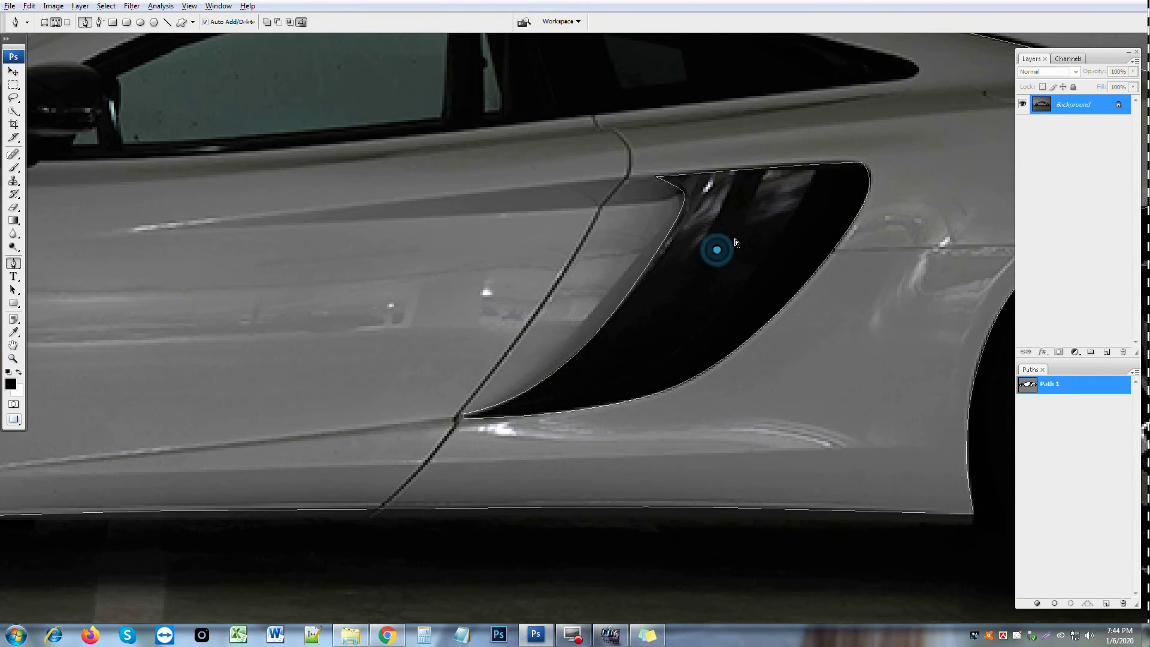
- Trace along the side window's bottom edge to its rear corner
left_click_drag(583, 404, 640, 415)
left_click_drag(86, 215, 511, 335)
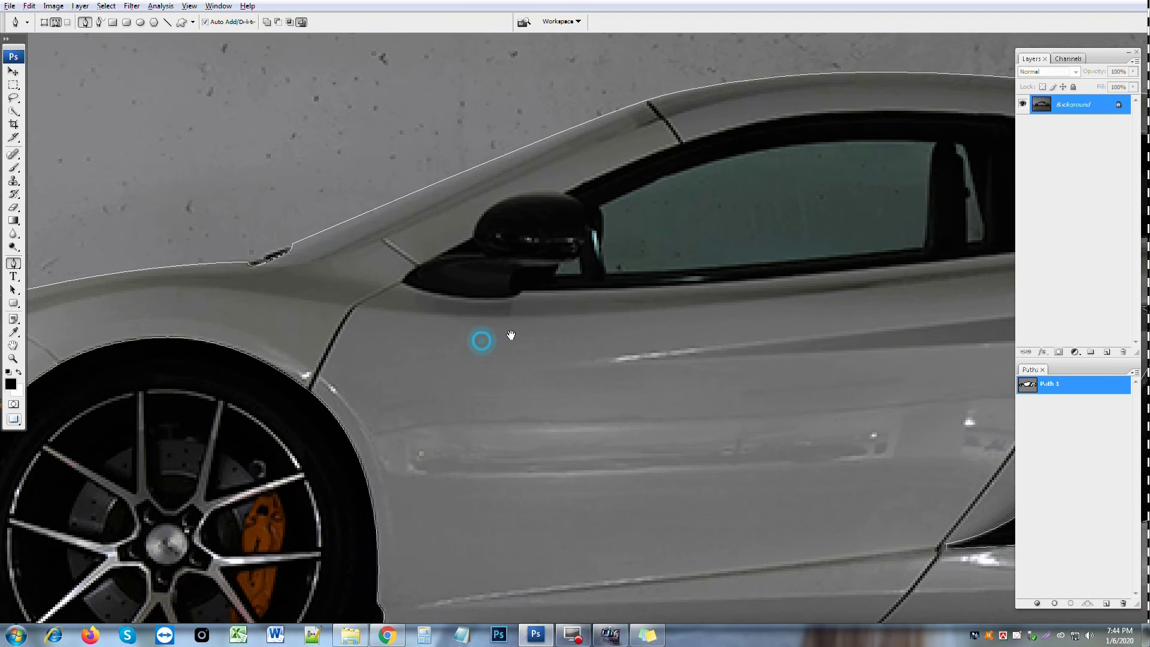
left_click(523, 292)
left_click_drag(672, 291, 775, 276)
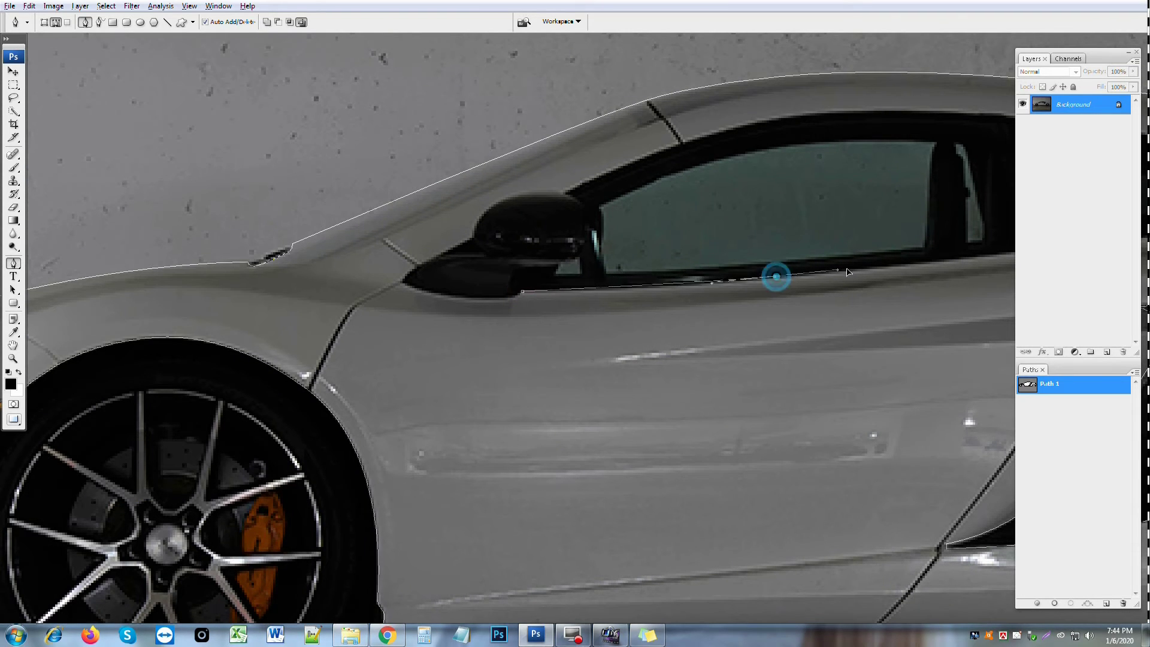
left_click(877, 264)
left_click_drag(868, 274, 375, 319)
left_click_drag(591, 295, 638, 297)
left_click(673, 284)
mouse_move(825, 269)
left_mouse_down()
mouse_move(878, 265)
mouse_move(871, 237)
left_mouse_up()
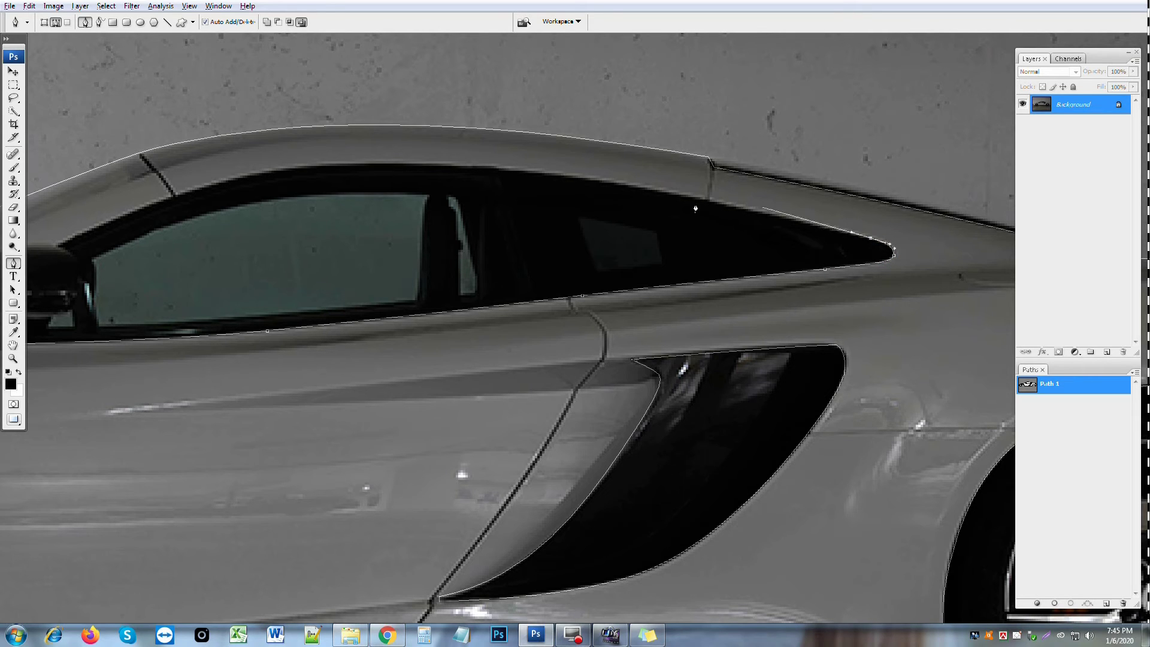
- Continue the outline along the window's top edge and the roofline
left_click_drag(562, 178, 435, 163)
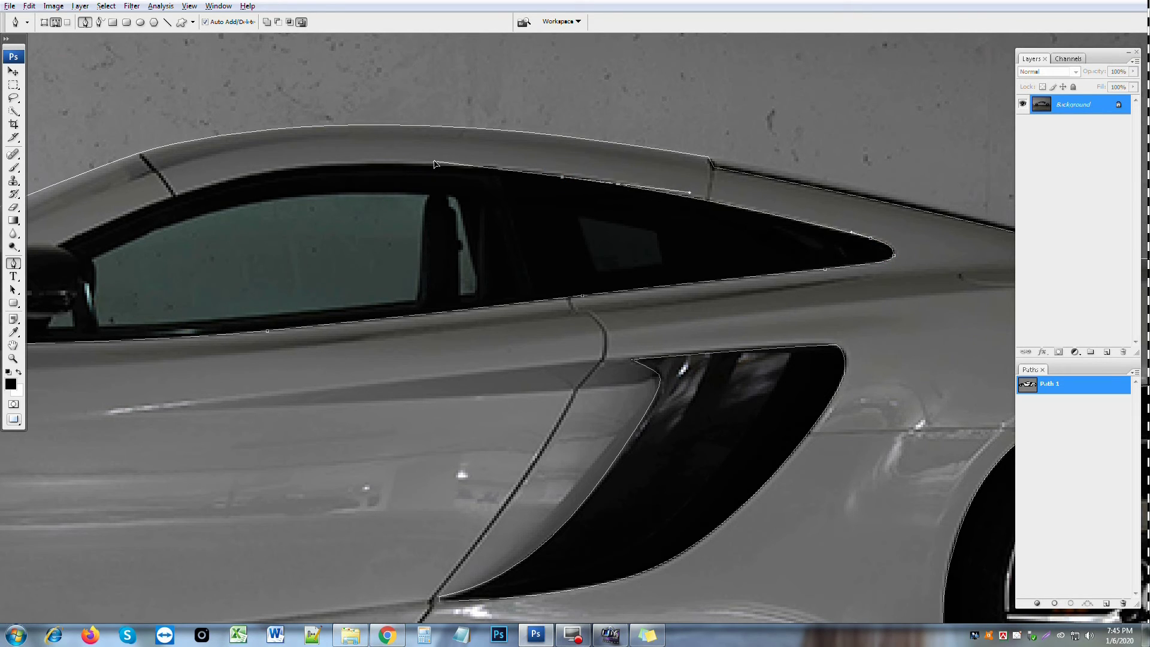
scroll(435, 166, "left", 5)
left_click_drag(535, 169, 460, 187)
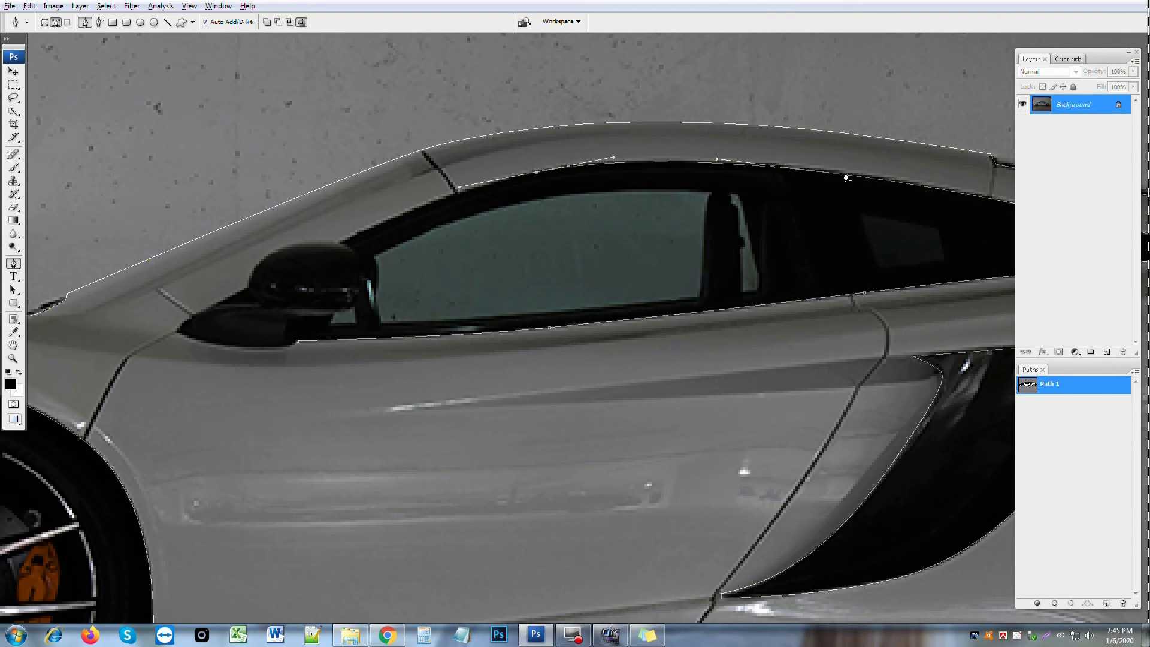
left_click(341, 245)
mouse_move(341, 246)
left_mouse_down()
mouse_move(331, 258)
mouse_move(587, 226)
mouse_move(502, 239)
mouse_move(498, 284)
left_mouse_up()
- Trace down around the side mirror to its base by the front fender
left_click(496, 268)
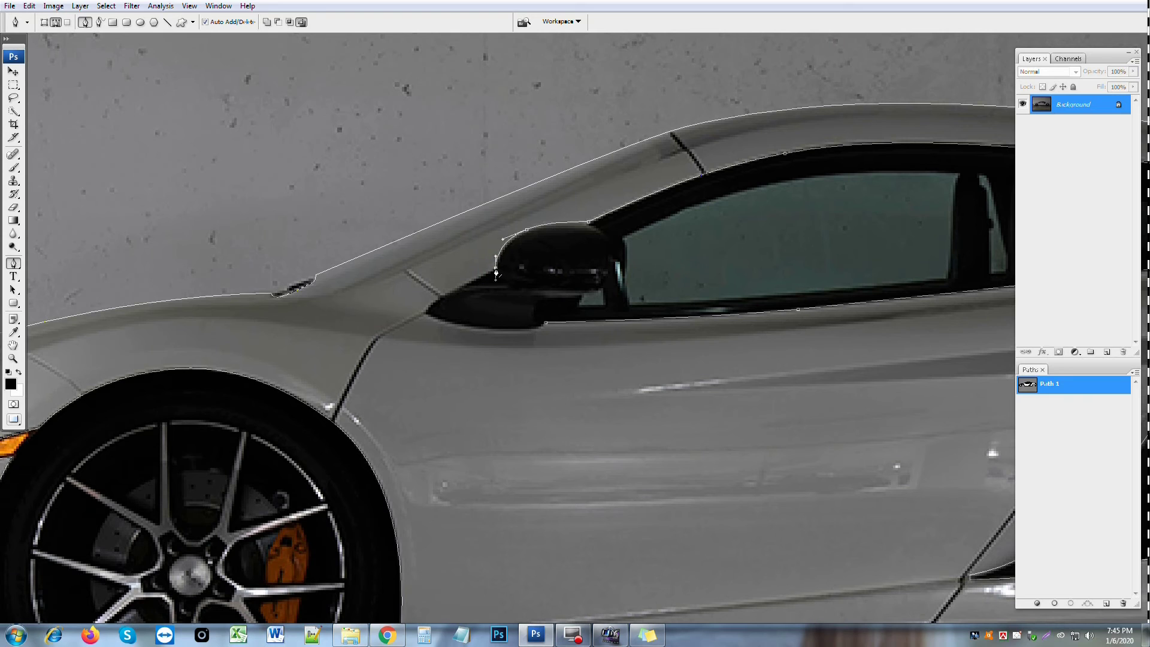
left_click(429, 321)
left_click_drag(428, 321, 470, 292)
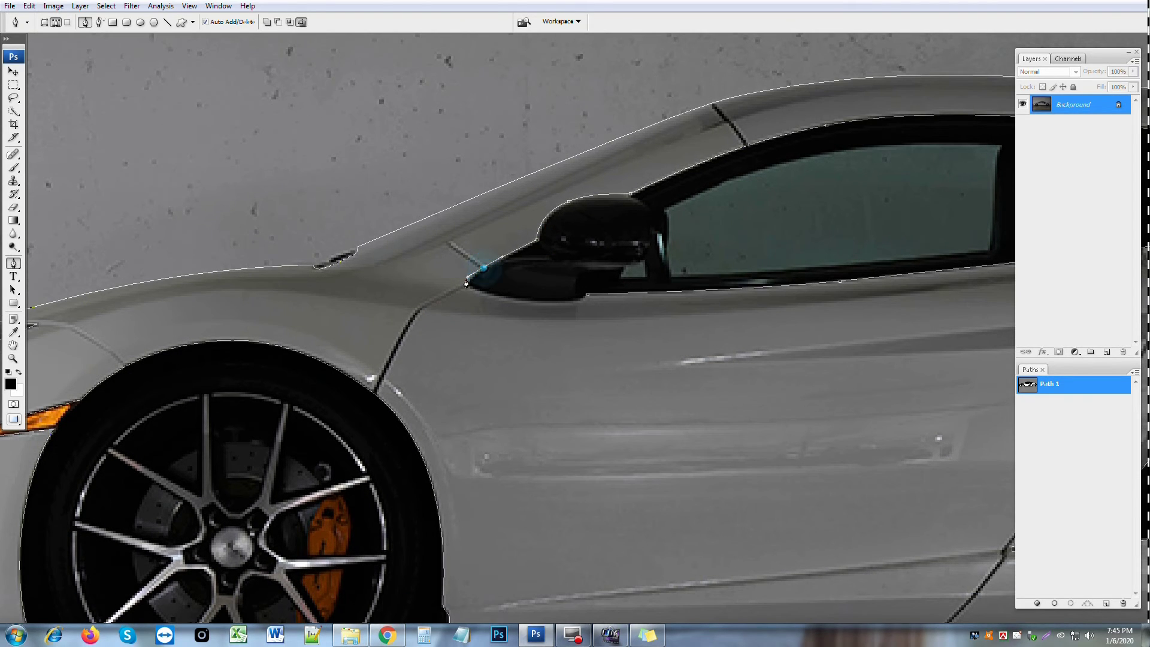
left_click_drag(530, 301, 563, 303)
left_click(588, 294)
key("ctrl+minus")
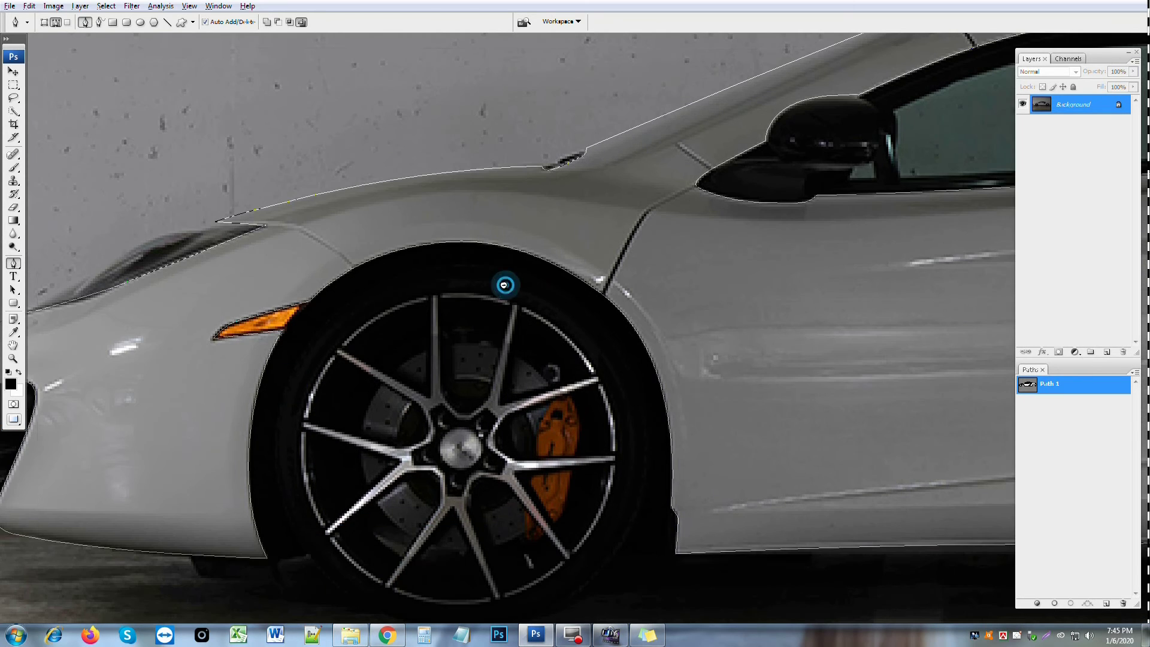
- Zoom out to the whole car, load the traced path as a selection, and check it in Quick Mask
key("ctrl+minus")
left_click_drag(829, 277, 313, 339)
key("ctrl+minus")
key("ctrl+minus")
key("ctrl+minus")
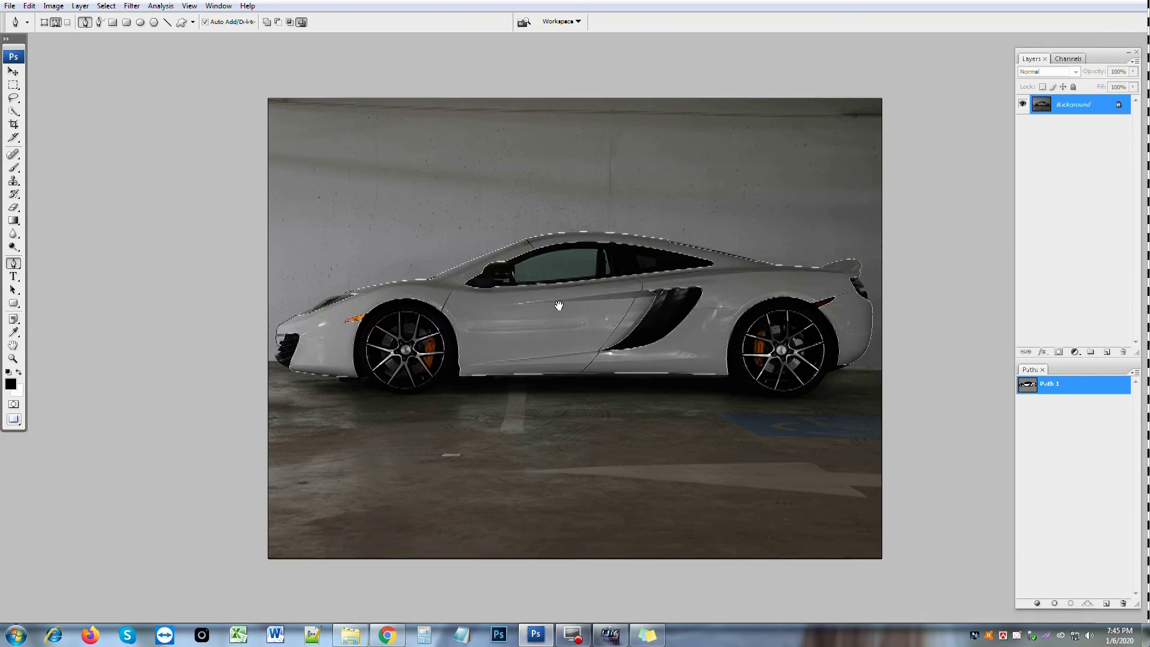
key("ctrl+Return")
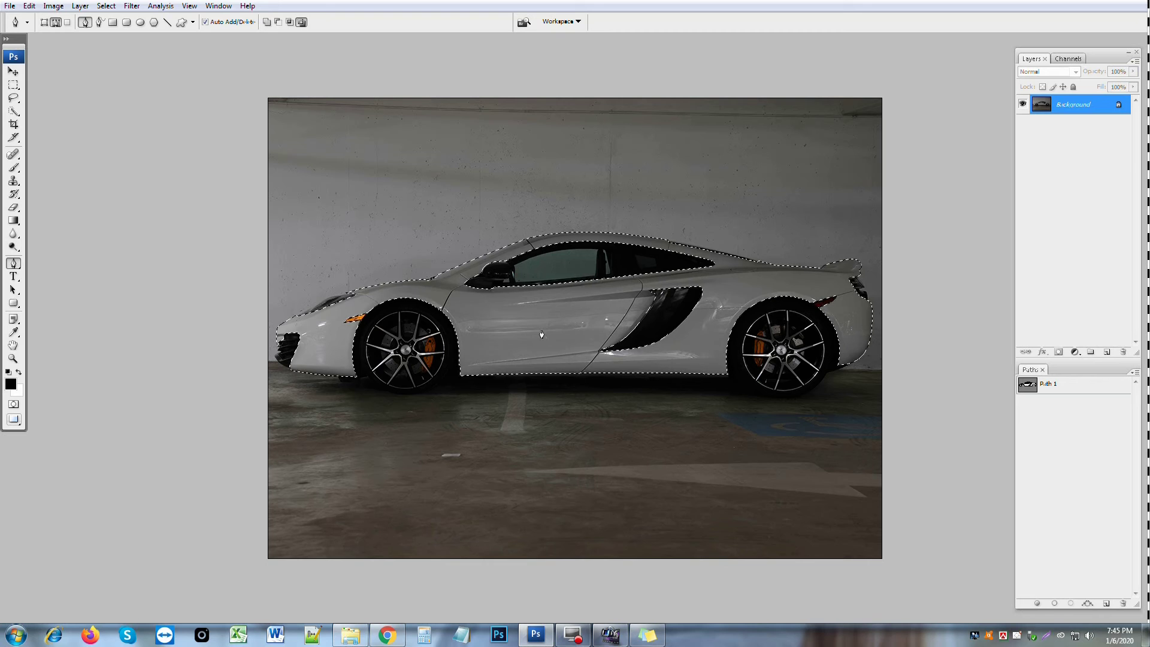
key("q")
key("q")
key("q")
key("q")
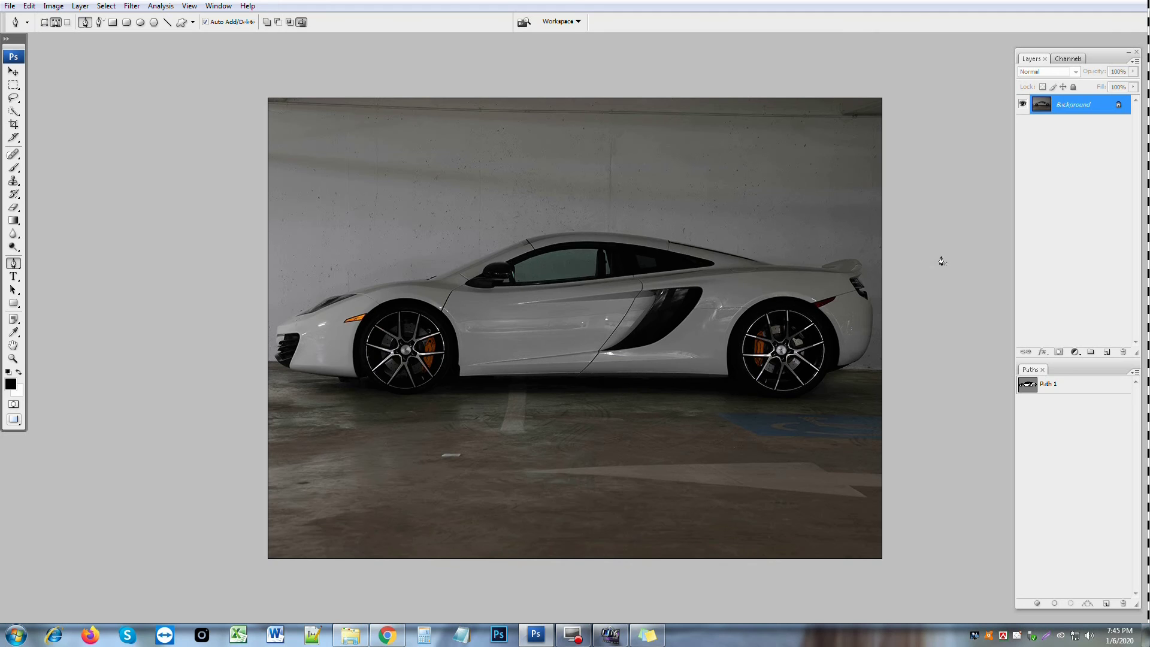
left_click(1034, 385)
key("ctrl+Return")
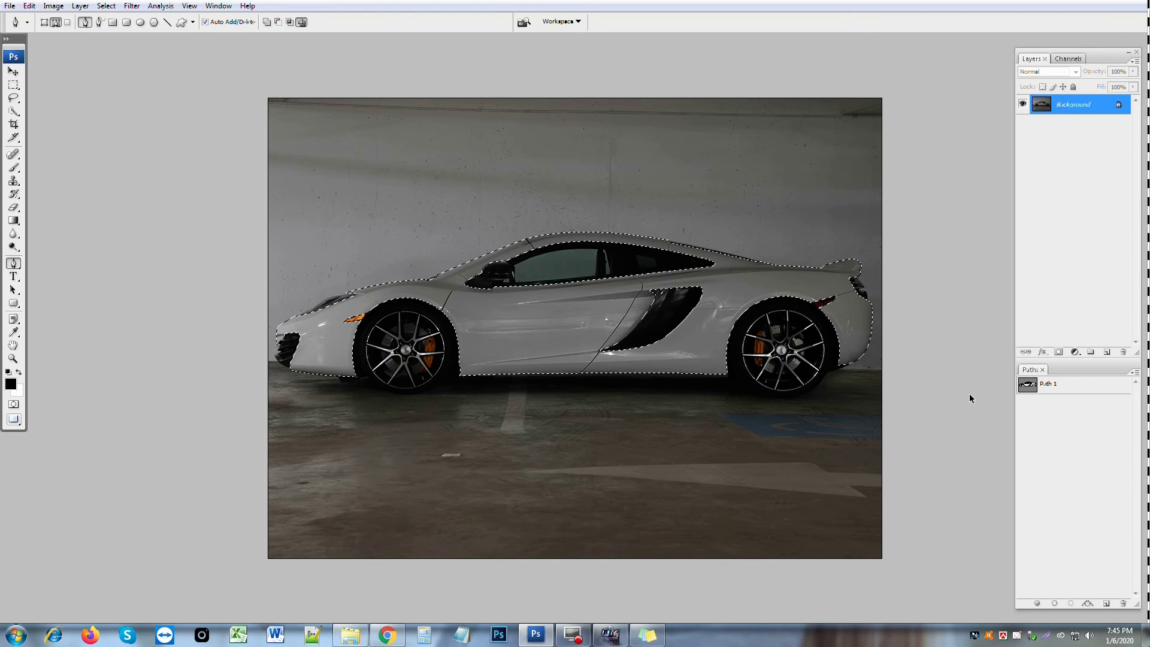
- Feather the selection by 0.3 px, copy it to Layer 1, and reselect Layer 1's pixels
key("ctrl+alt+d")
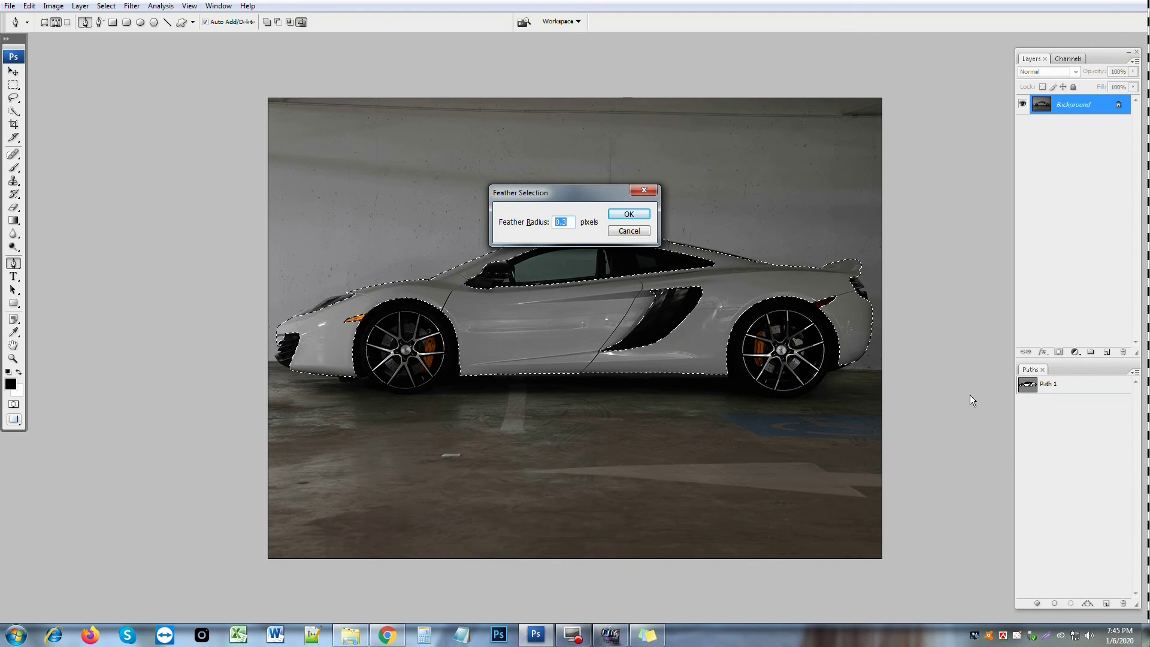
key("Return")
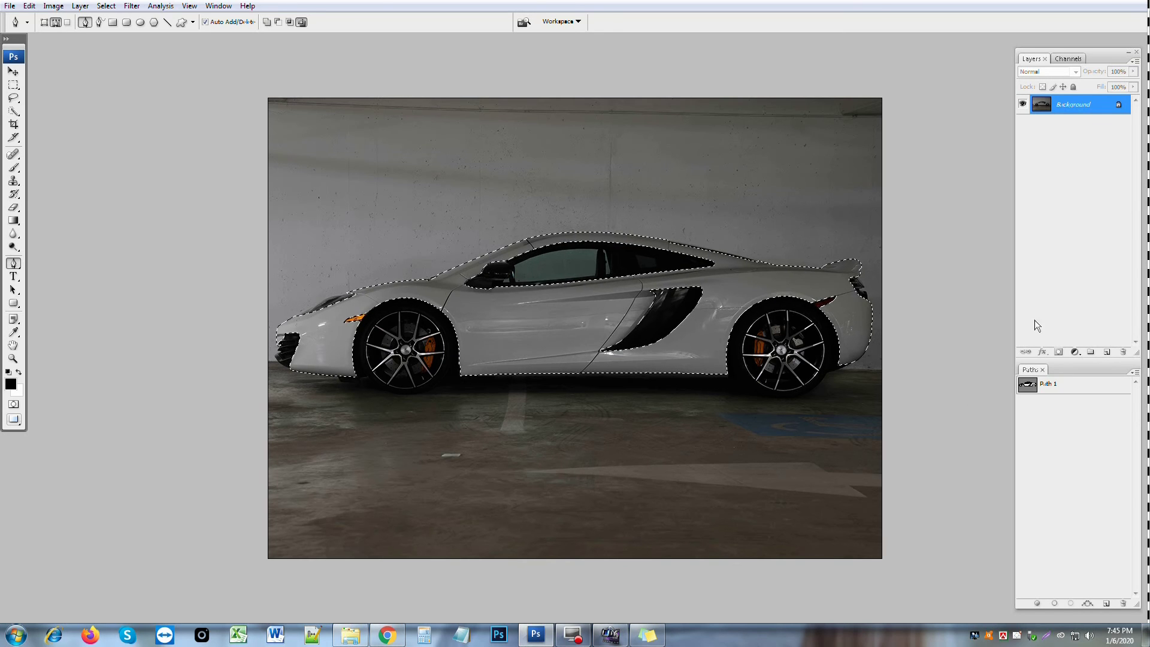
key("ctrl+j")
left_click(1041, 105, "ctrl")
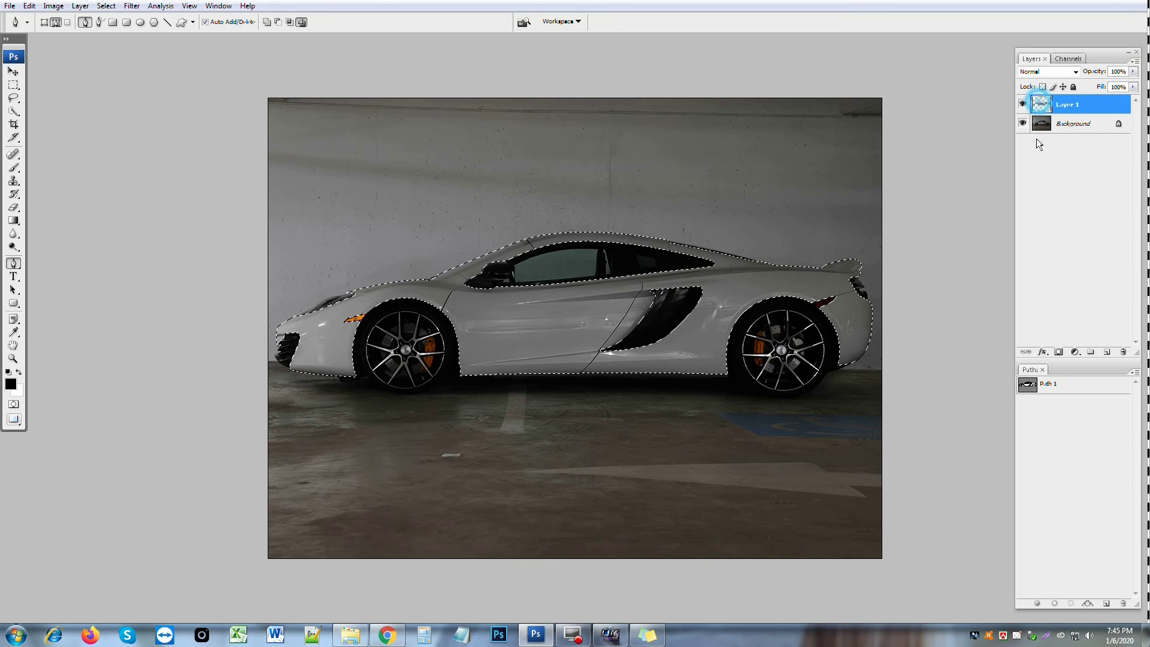
left_click(1076, 353)
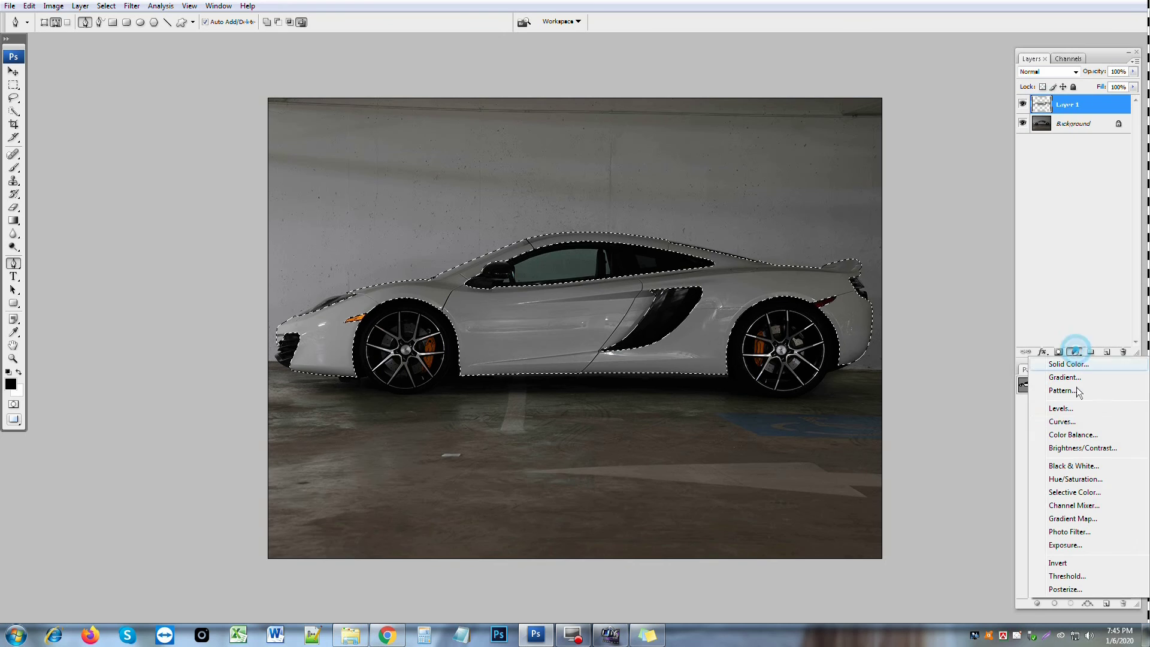
- On a new Hue/Saturation layer, enable Colorize and dial in Hue 242, Saturation 58, Lightness +10
left_click(1064, 479)
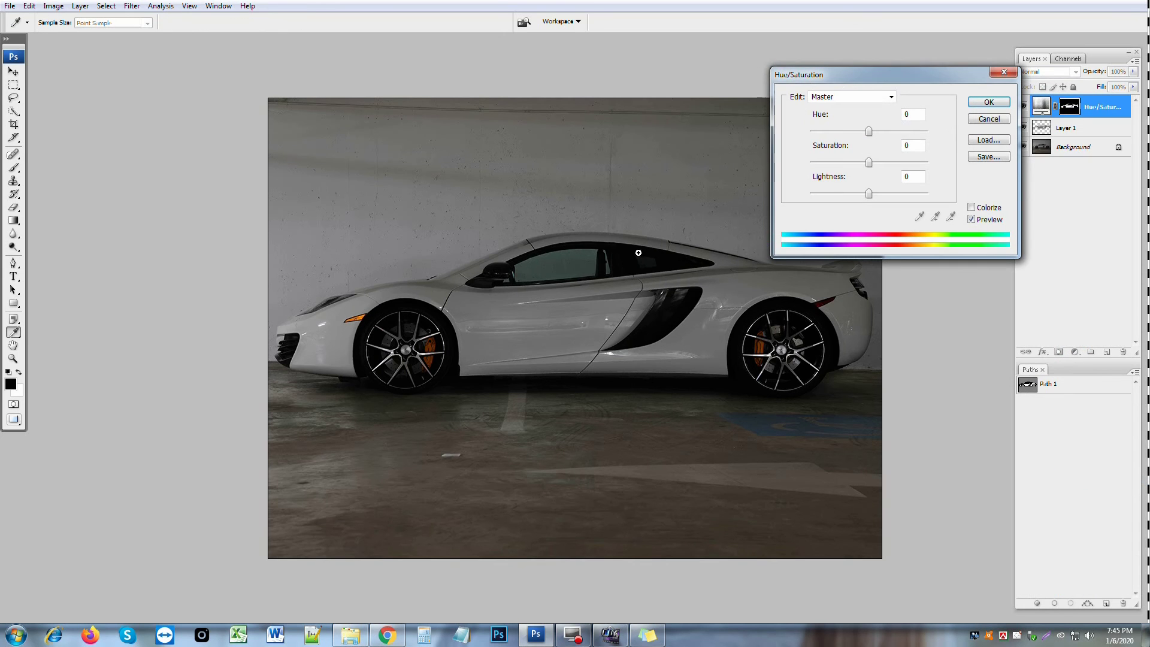
scroll(639, 253, "up", 2)
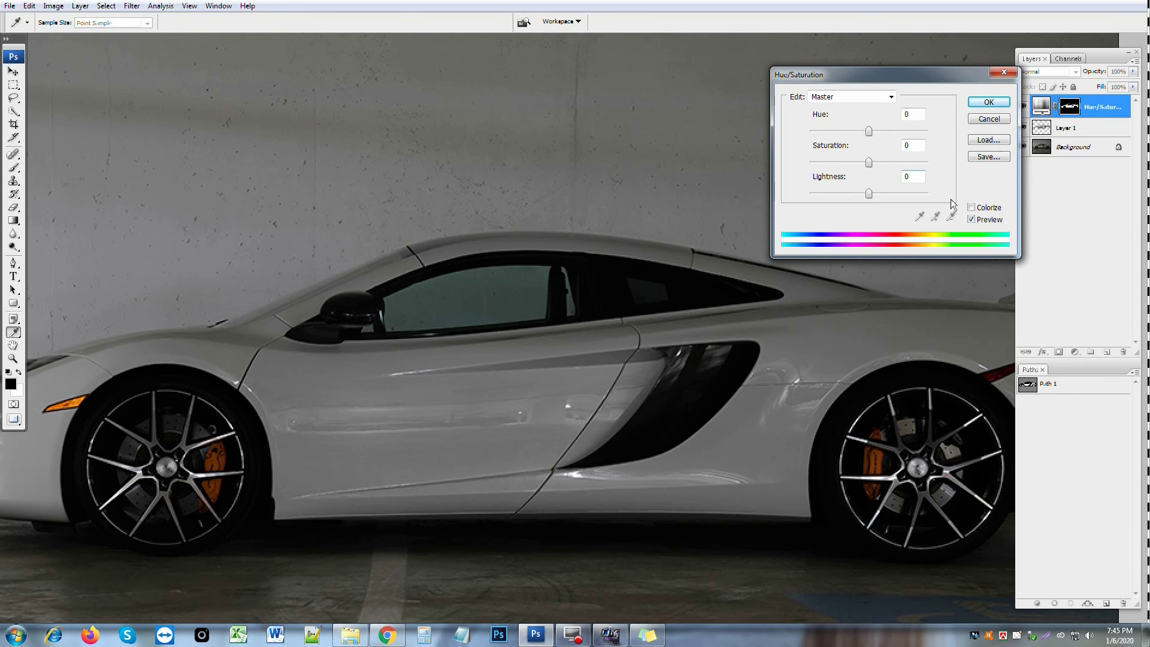
left_click(971, 208)
mouse_move(811, 132)
left_mouse_down()
mouse_move(922, 132)
mouse_move(902, 136)
left_mouse_up()
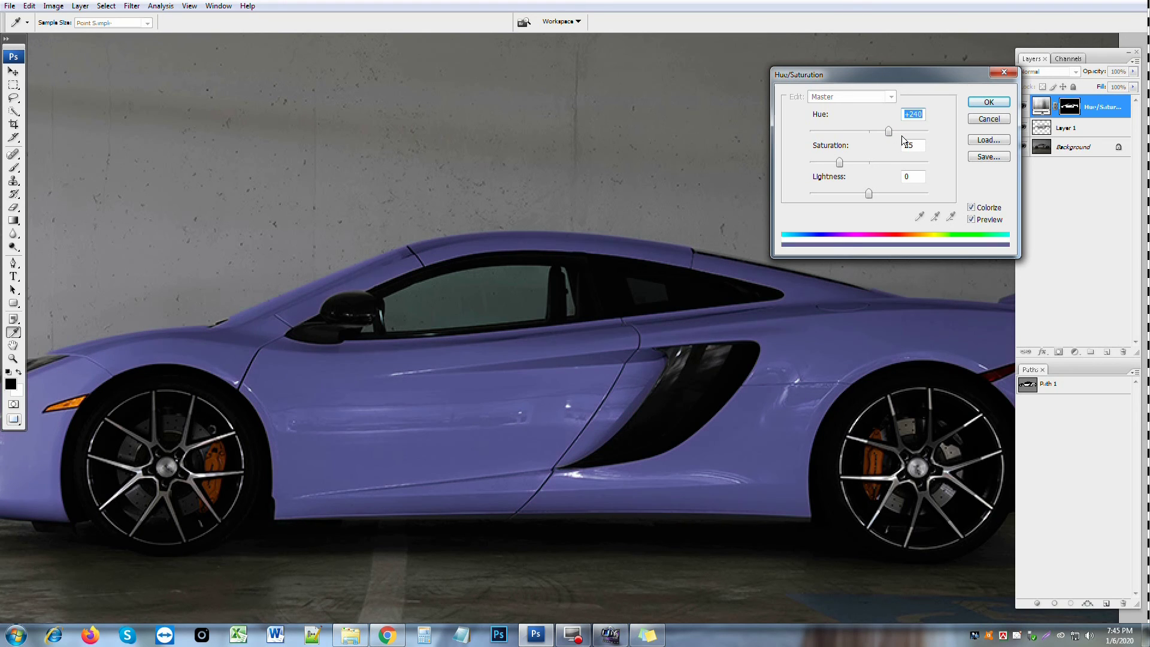
key("Up")
mouse_move(840, 162)
left_mouse_down()
mouse_move(879, 161)
mouse_move(876, 196)
left_mouse_up()
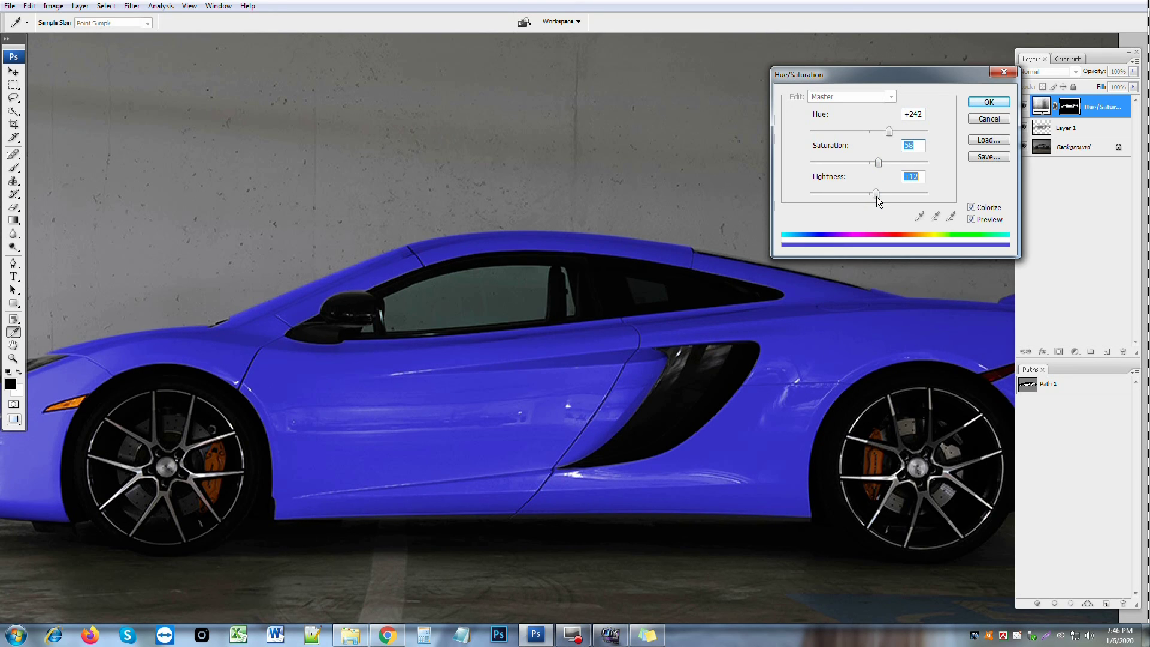
left_click(876, 197)
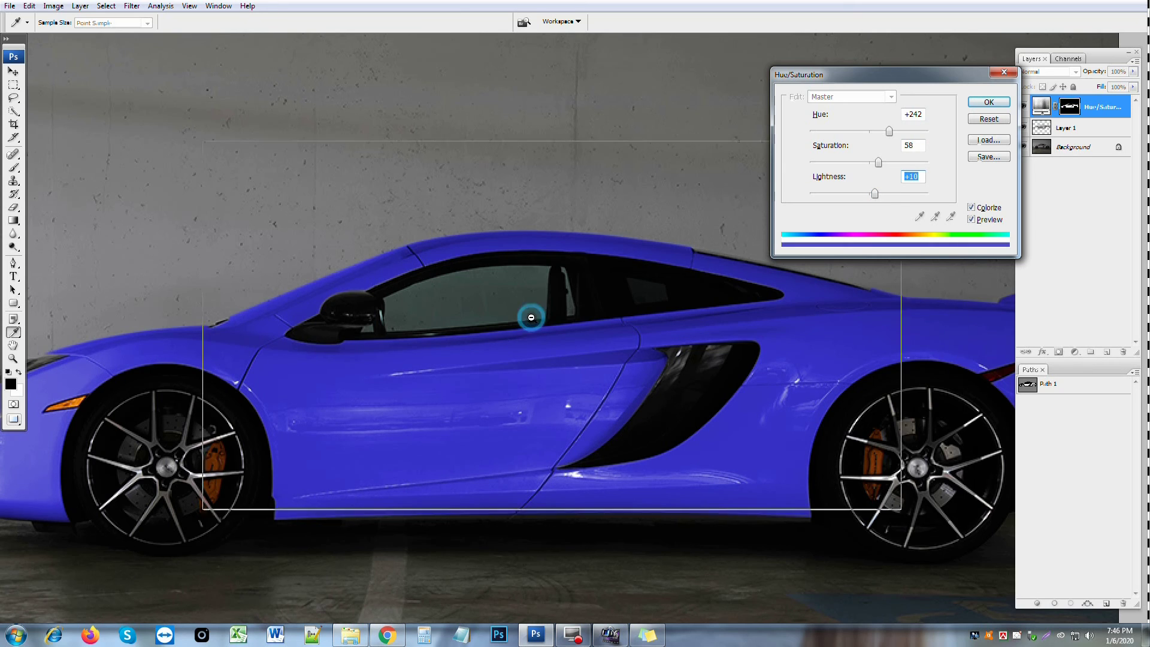
- Zoom out, toggle Colorize off and on to compare with the original, and confirm the blue
key("ctrl+minus")
key("ctrl+minus")
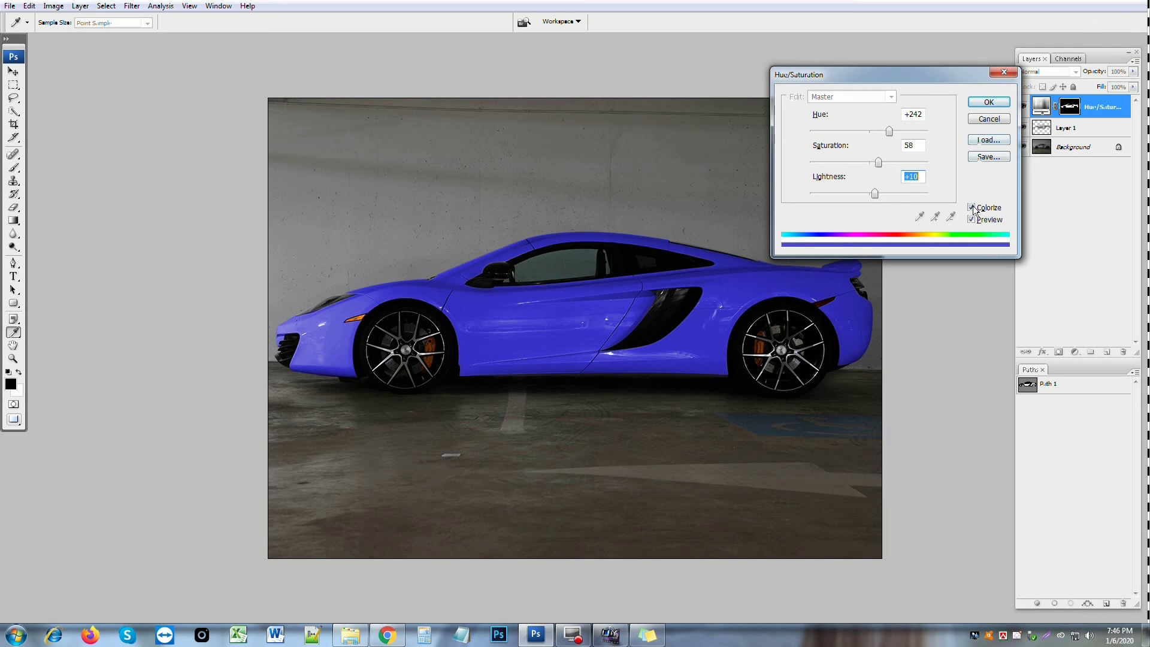
left_click(972, 207)
double_click(972, 208)
left_click(972, 207)
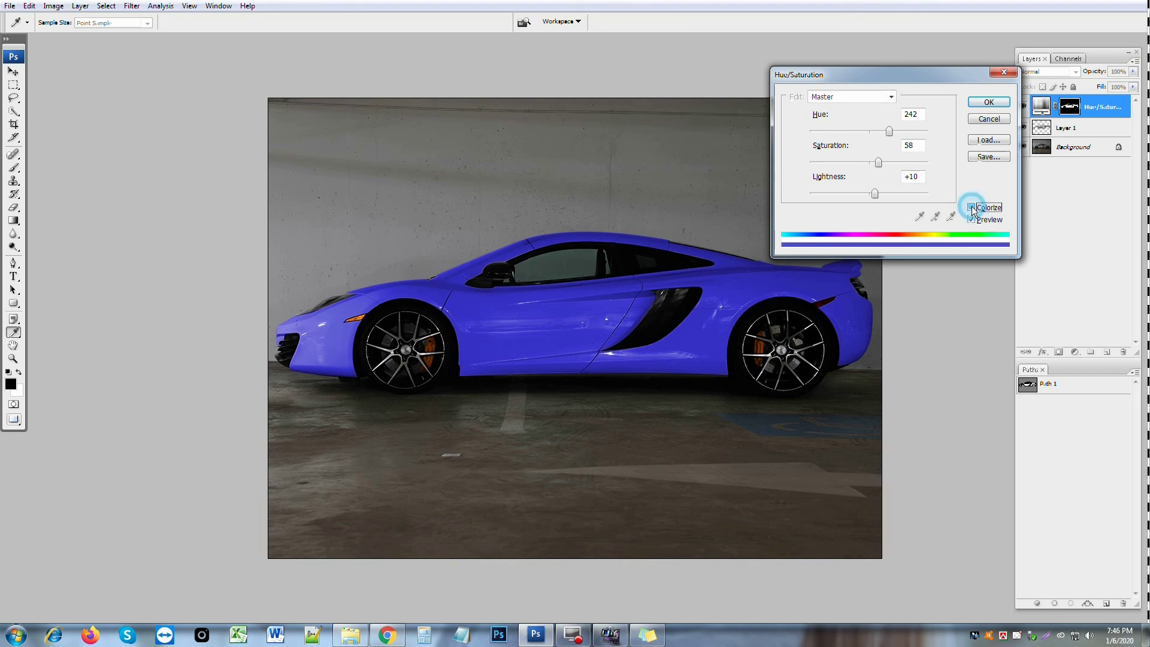
left_click(986, 105)
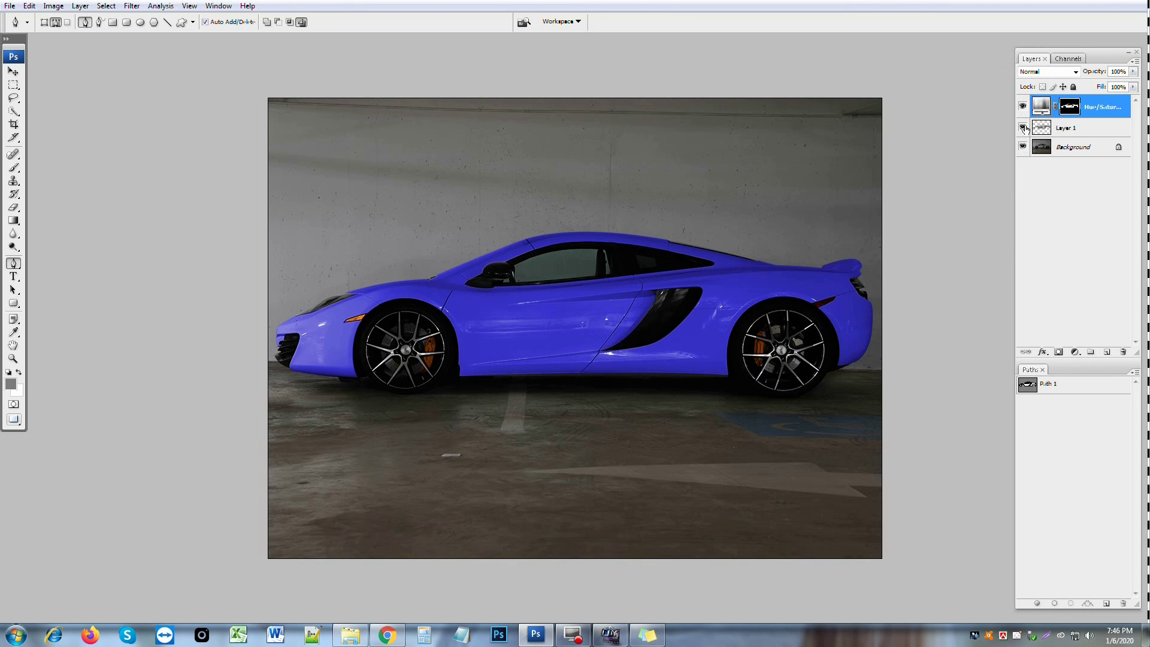
left_click(1023, 106)
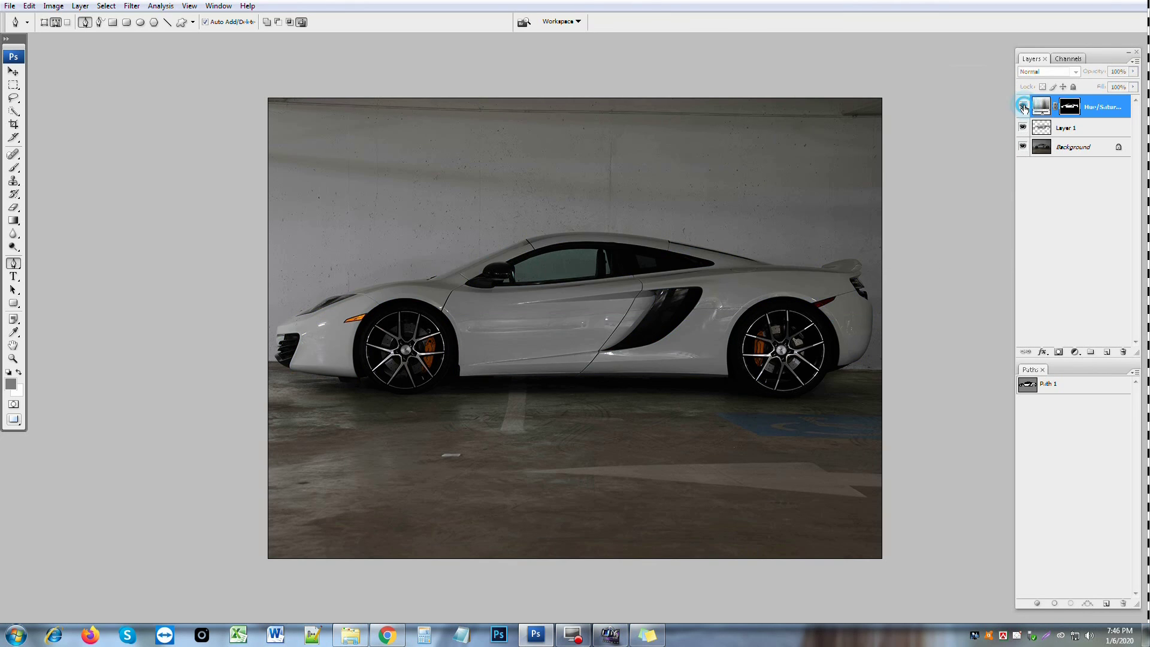
left_click(1023, 108)
left_click(1023, 108)
left_click(1024, 108)
left_click(1023, 108)
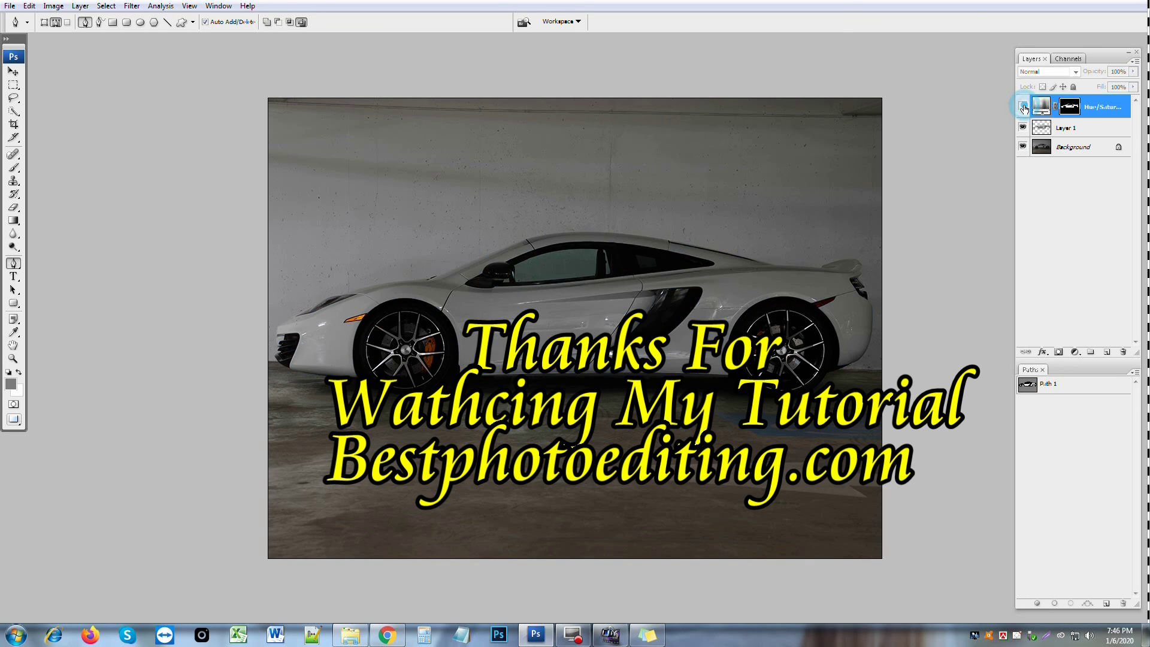
left_click(1023, 108)
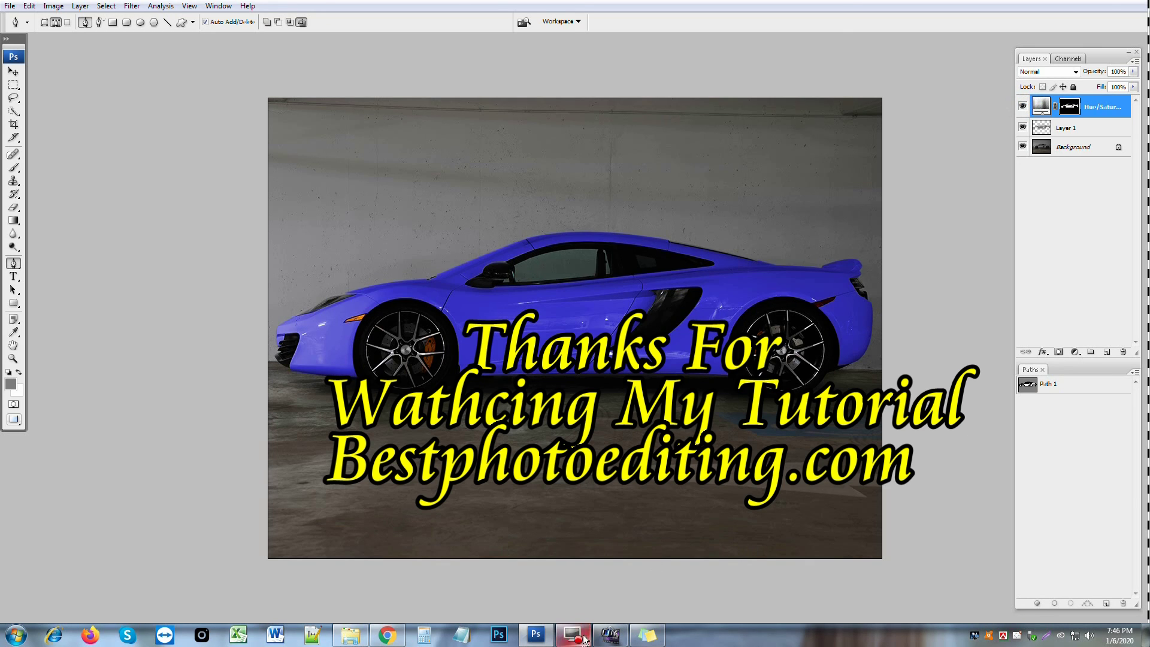